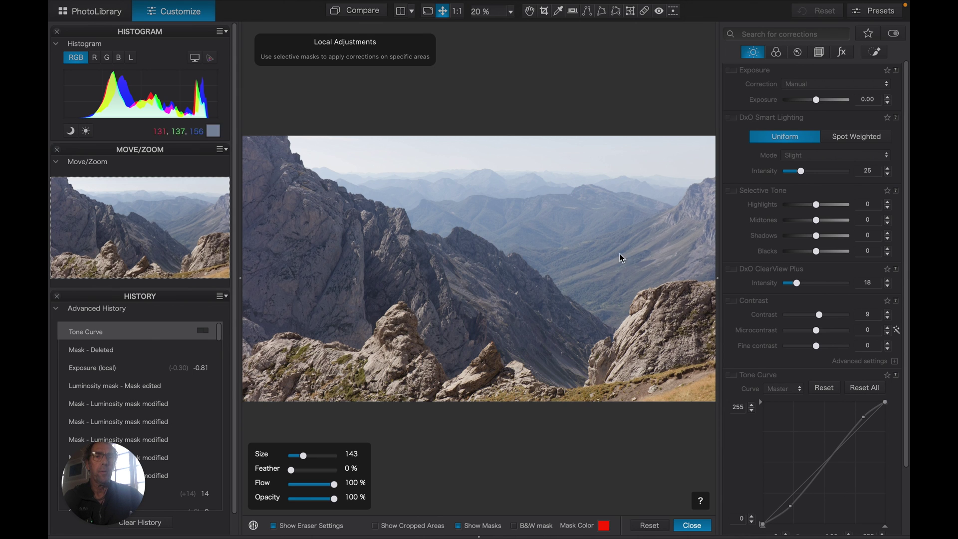
Re-enable the Tone Curve, then move to Local Adjustments with the Luminosity Mask tool selected
left_click(734, 375)
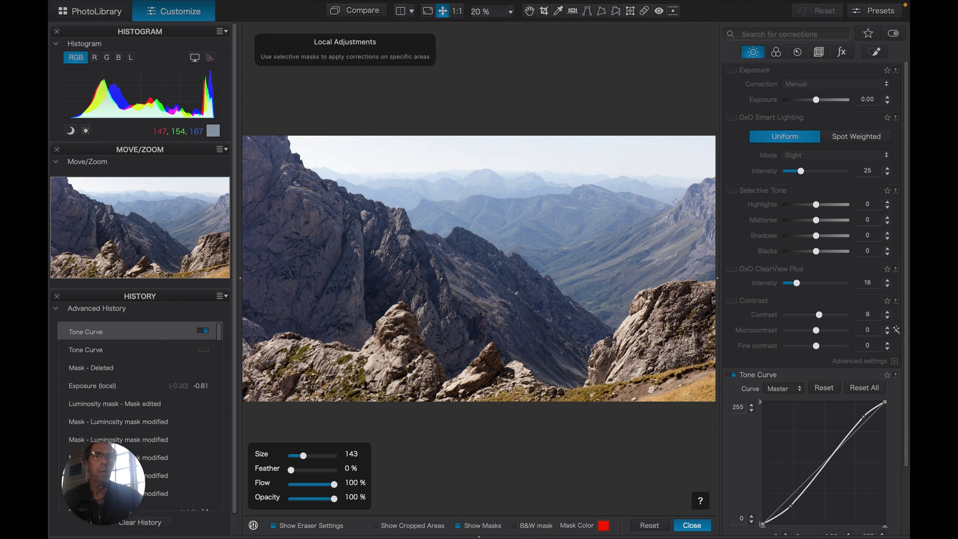
left_click(876, 58)
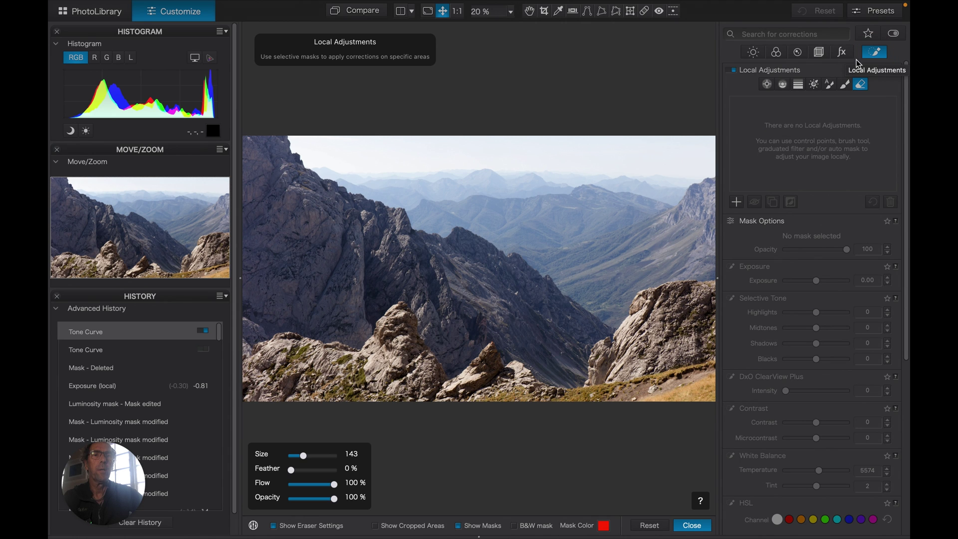
left_click(814, 84)
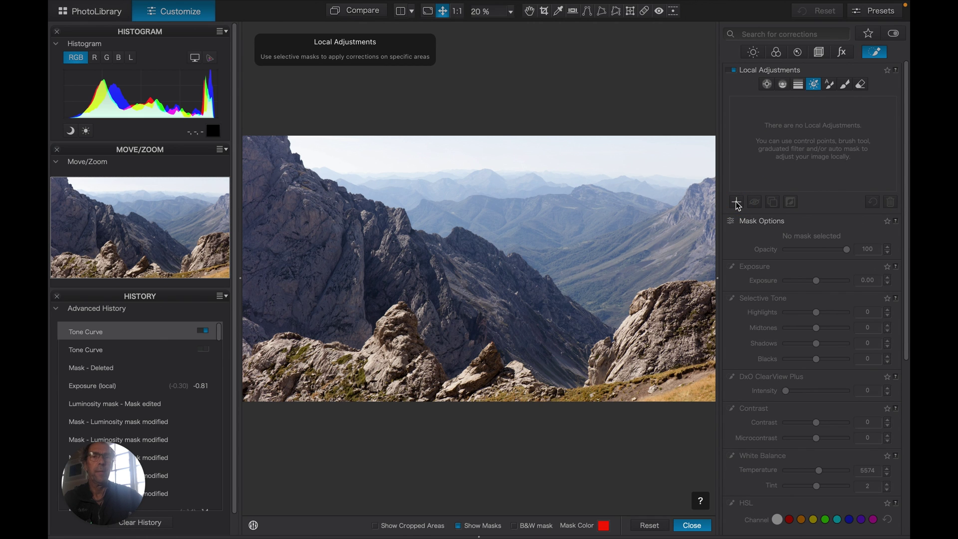
Add a luminosity mask on mid tones 139–162 with 99–202 falloff, then pick the eraser
left_click(580, 246)
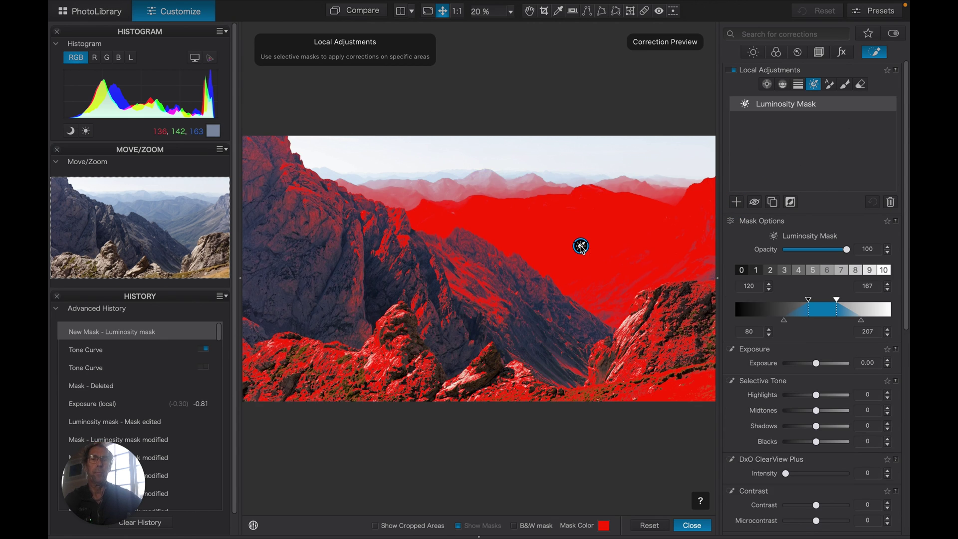
left_click(816, 274)
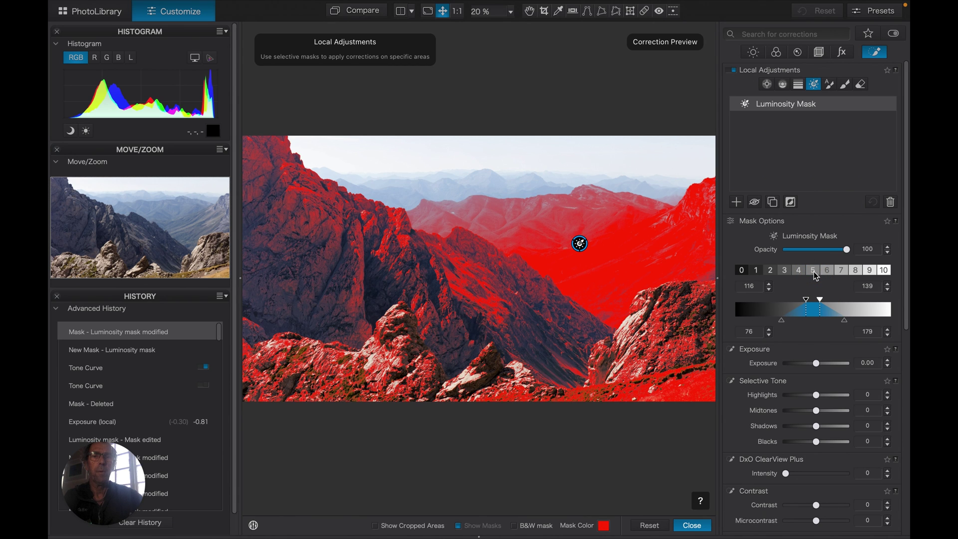
left_click(843, 273)
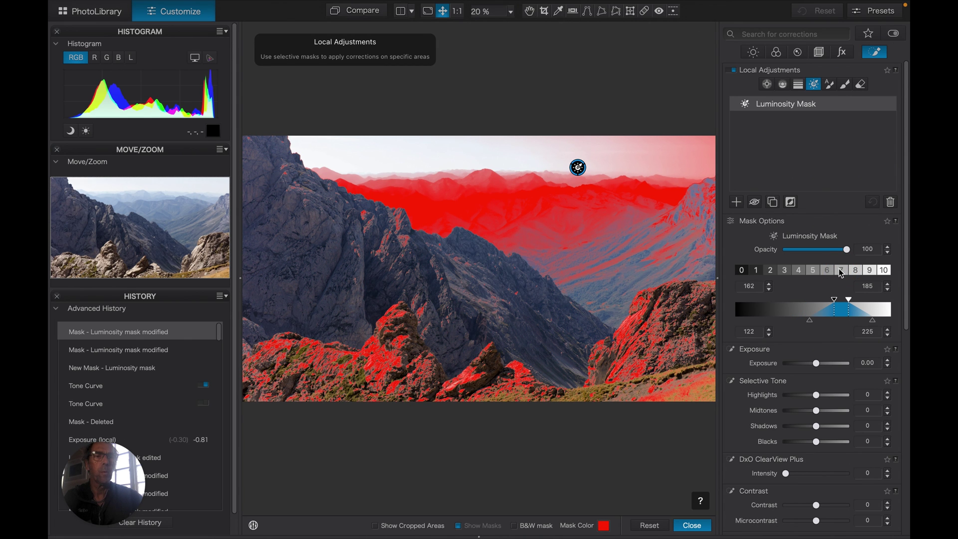
left_click(843, 273)
left_click(829, 273)
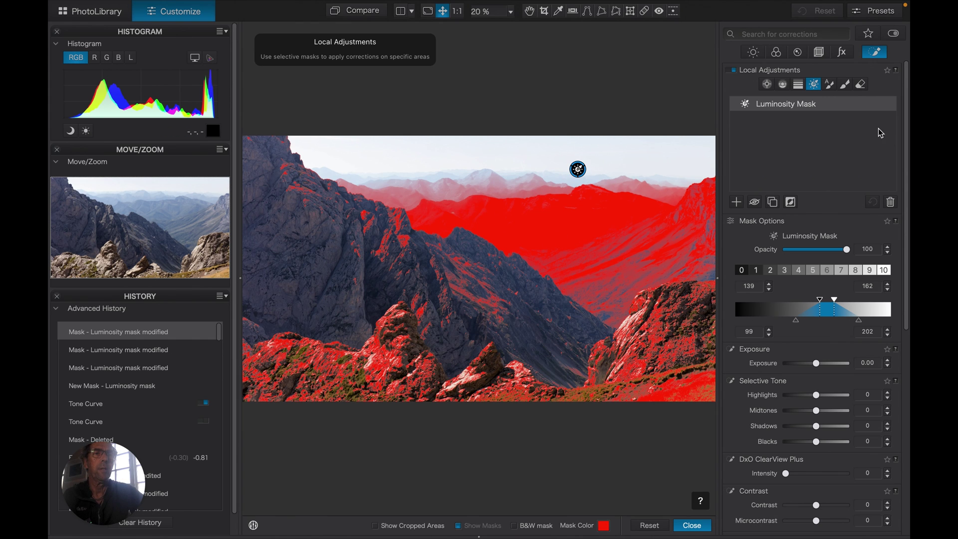
left_click(863, 85)
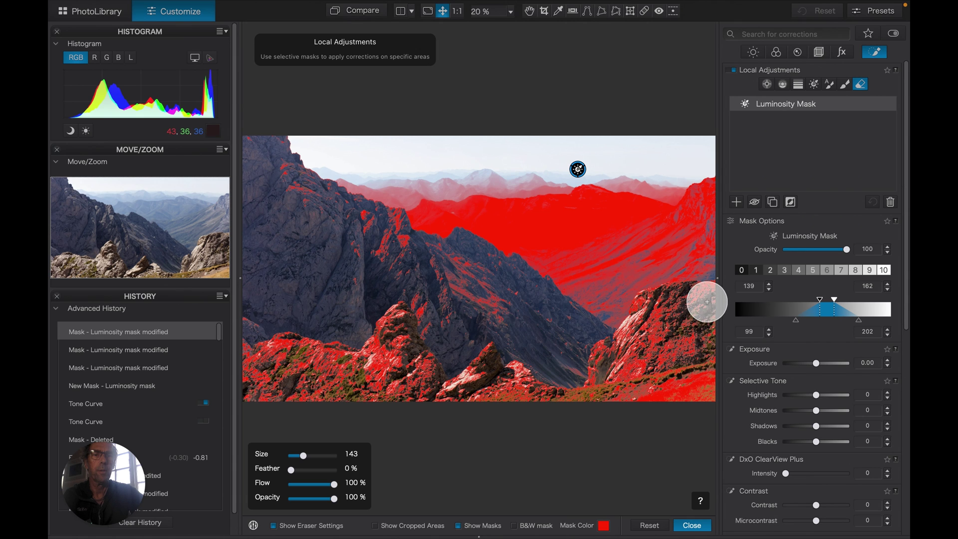
Erase the mask from the right rock, the dark left ridge and the central foreground rocks
mouse_move(708, 302)
left_mouse_down()
mouse_move(655, 310)
mouse_move(588, 386)
mouse_move(663, 366)
mouse_move(703, 331)
mouse_move(711, 335)
mouse_move(700, 399)
mouse_move(621, 396)
mouse_move(602, 355)
mouse_move(561, 332)
left_mouse_up()
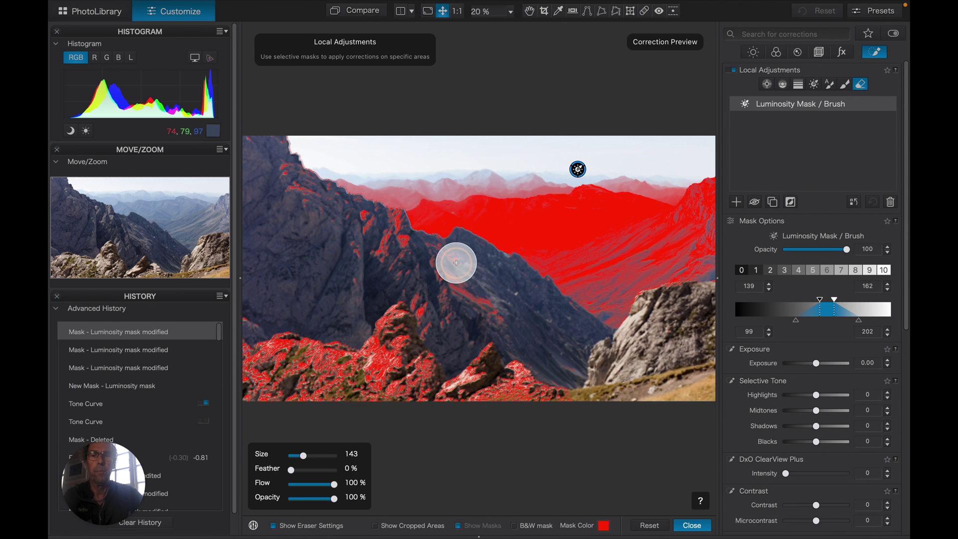
mouse_move(448, 263)
left_mouse_down()
mouse_move(422, 272)
mouse_move(393, 234)
mouse_move(323, 205)
mouse_move(257, 140)
mouse_move(263, 163)
left_mouse_up()
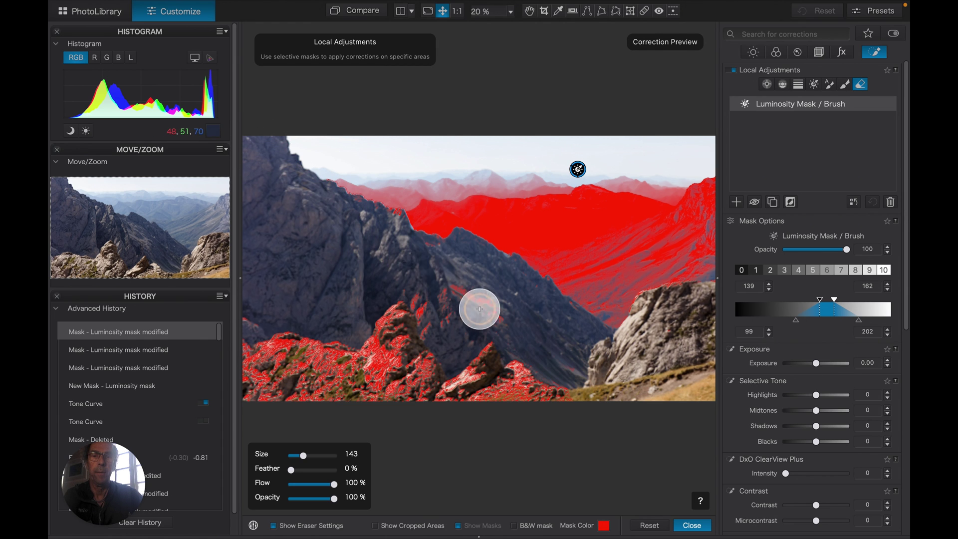
mouse_move(409, 273)
left_mouse_down()
mouse_move(390, 384)
mouse_move(407, 292)
mouse_move(454, 410)
mouse_move(522, 377)
mouse_move(547, 397)
mouse_move(567, 396)
mouse_move(468, 353)
mouse_move(470, 400)
mouse_move(475, 358)
mouse_move(429, 359)
mouse_move(373, 384)
mouse_move(293, 365)
mouse_move(231, 365)
mouse_move(267, 333)
mouse_move(357, 354)
mouse_move(336, 339)
mouse_move(254, 322)
mouse_move(242, 344)
mouse_move(248, 399)
mouse_move(423, 409)
mouse_move(313, 399)
mouse_move(513, 385)
mouse_move(678, 399)
mouse_move(668, 360)
left_mouse_up()
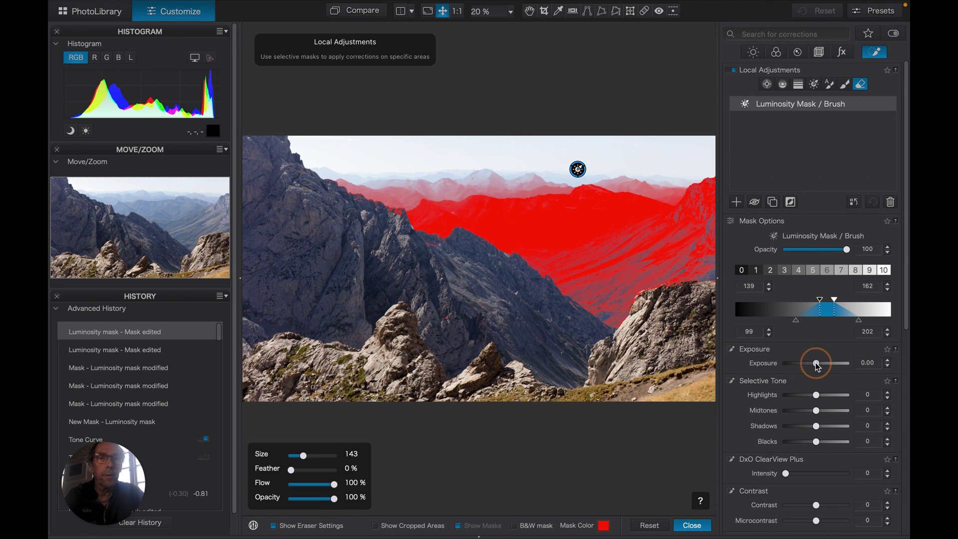
Give the valley mask Exposure -0.27, Midtones +6, Shadows -16 and ClearView Plus 4, with the overlay hidden
left_click_drag(817, 366, 816, 367)
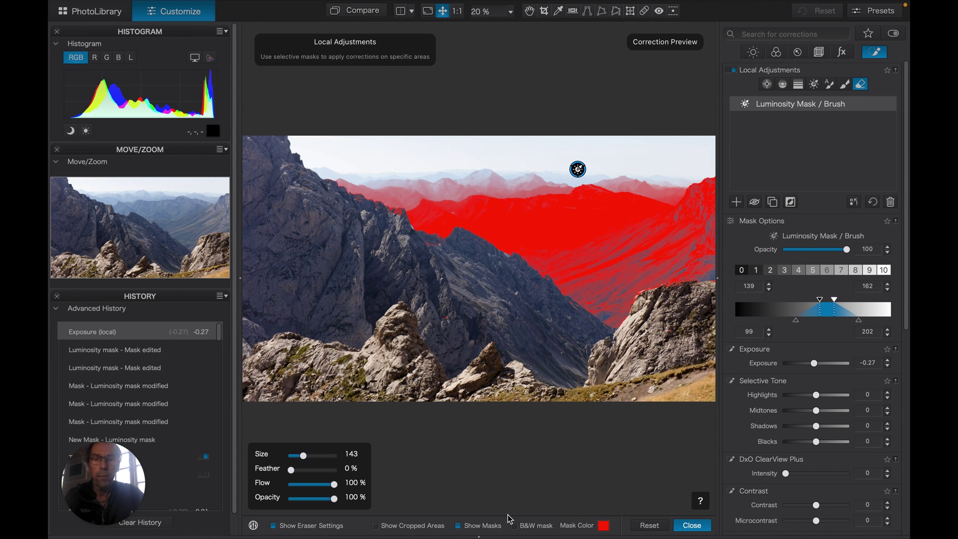
left_click(458, 527)
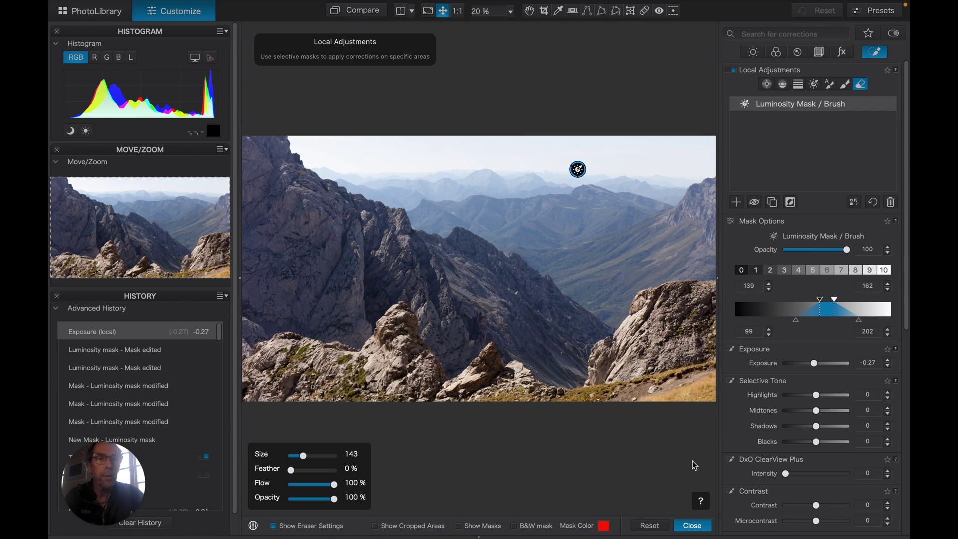
left_click_drag(818, 415, 821, 416)
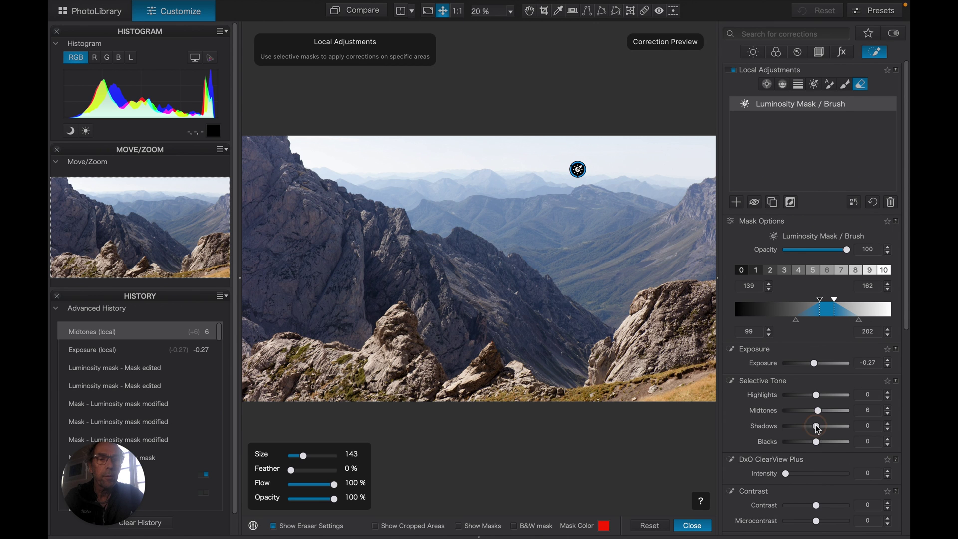
left_click_drag(818, 428, 814, 429)
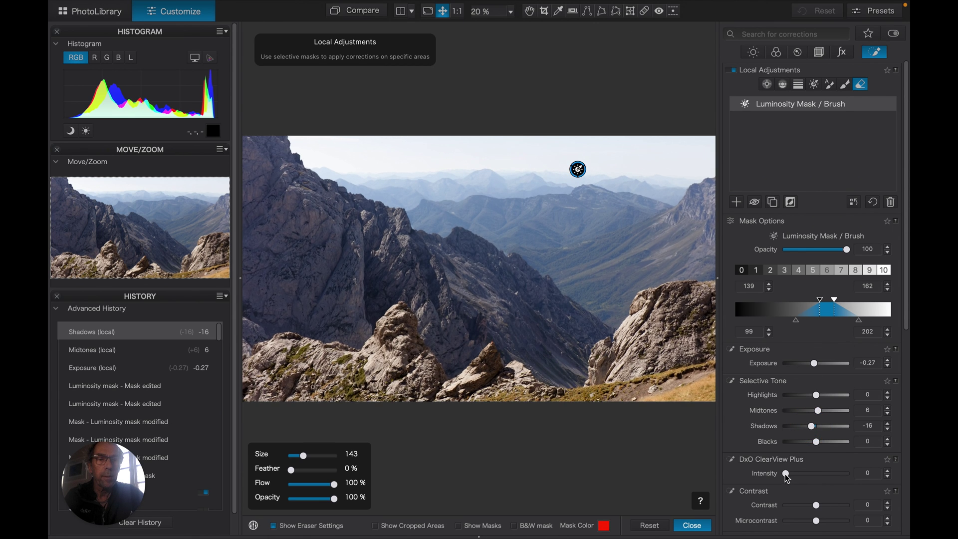
left_click_drag(786, 475, 789, 474)
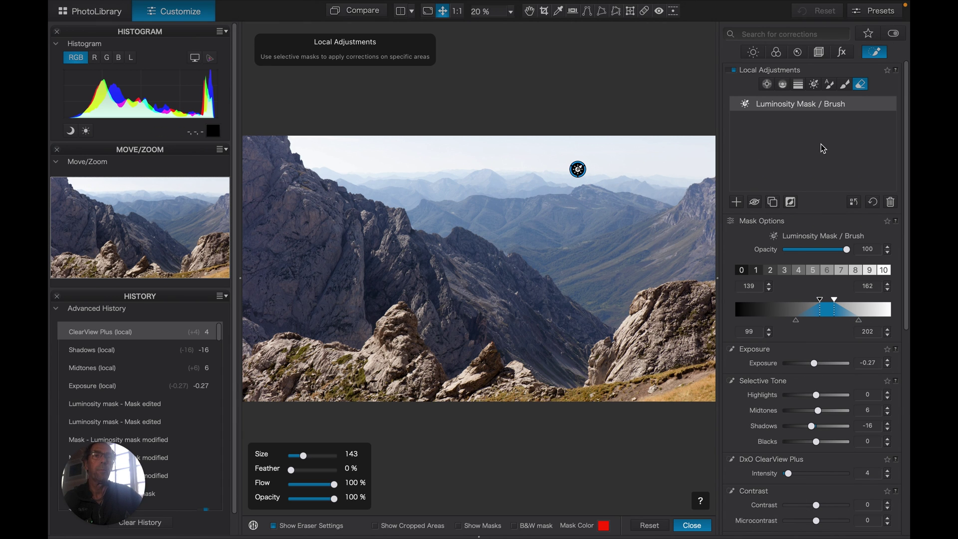
left_click(813, 84)
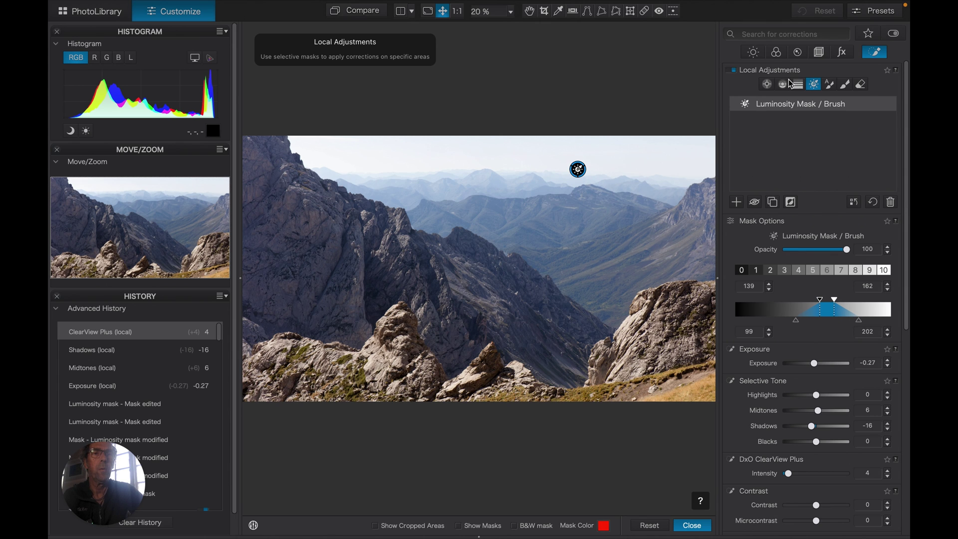
Apply Neutral Black and White rendering to the whole landscape
left_click(777, 54)
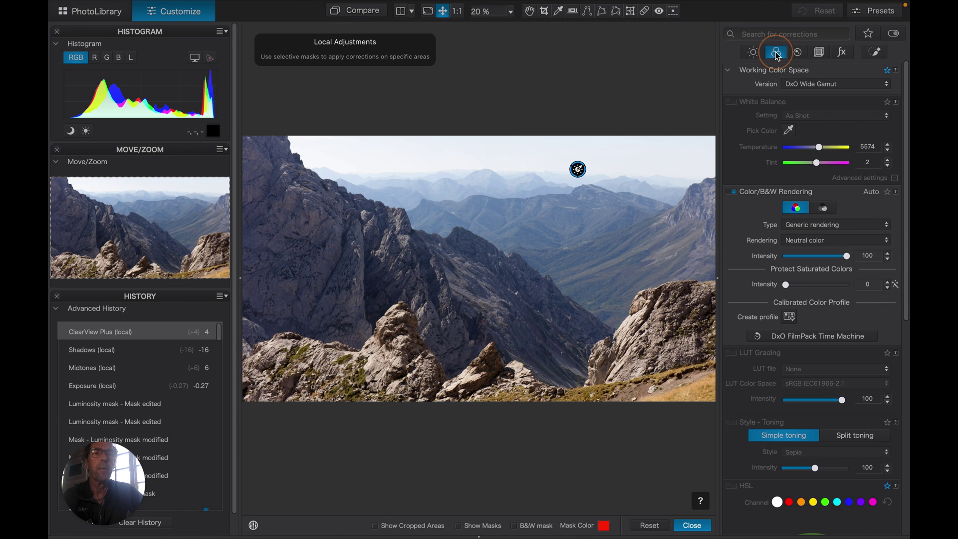
left_click(824, 209)
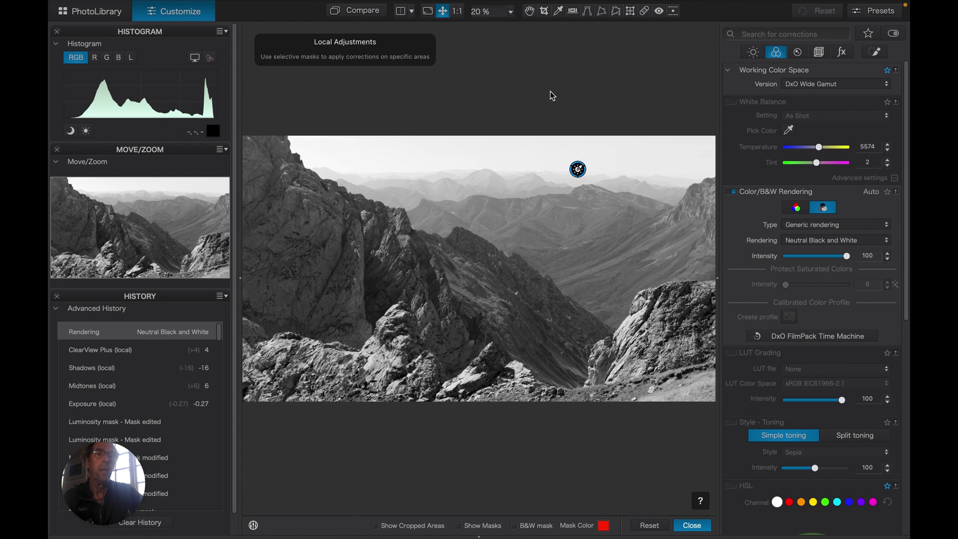
left_click(876, 52)
Rename the first luminosity mask to 'Valley'
mouse_move(801, 103)
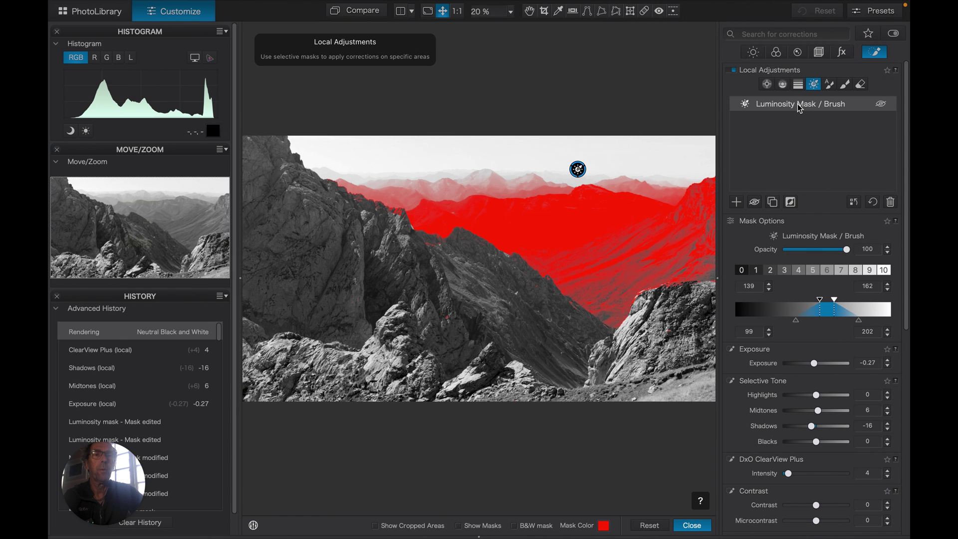
double_click(799, 103)
type("Valley")
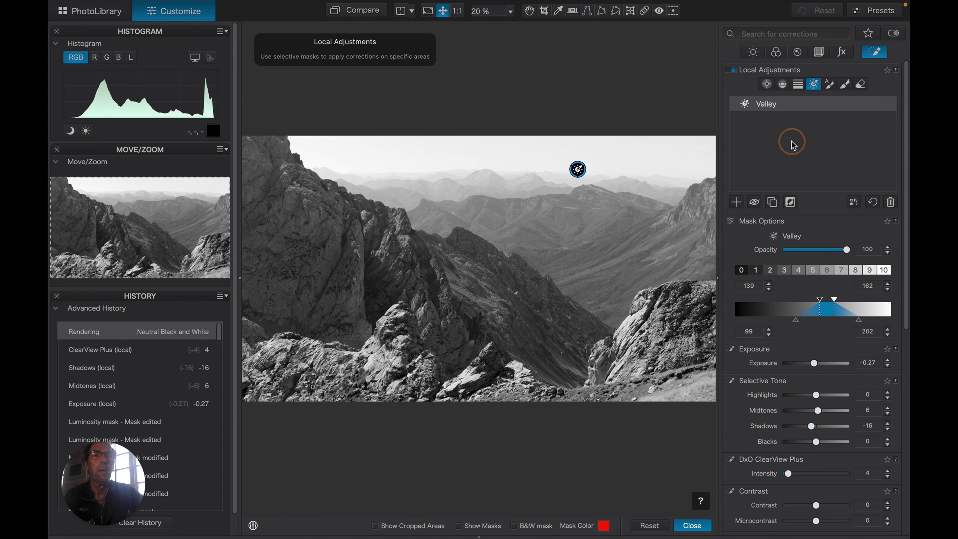
key("Return")
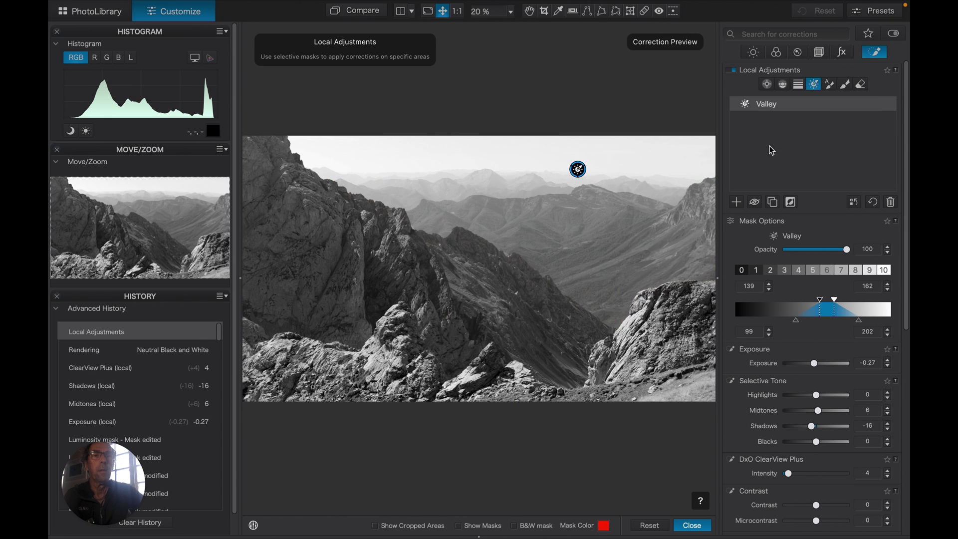
Add a second luminosity mask sampled from the sky, with range 185–202 and falloff 145–224
left_click(738, 202)
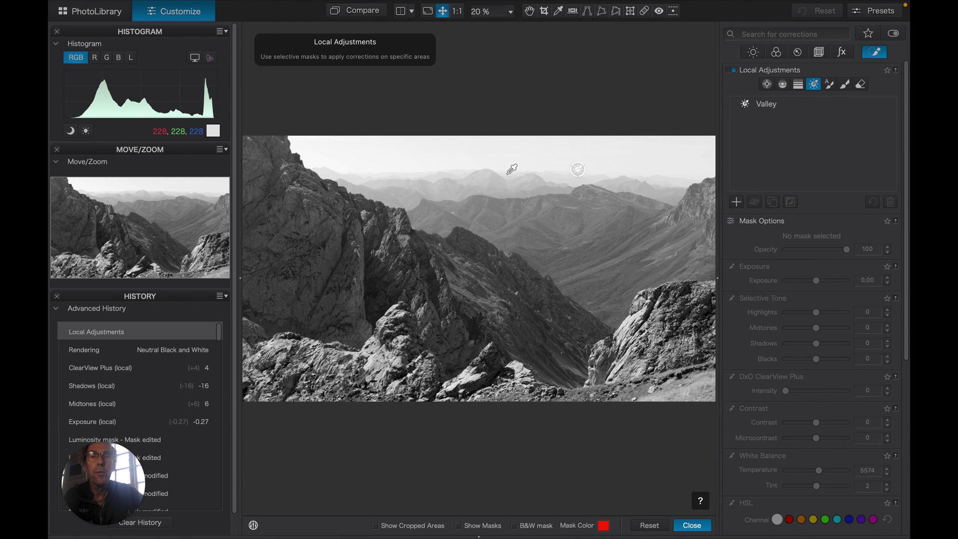
left_click(507, 175)
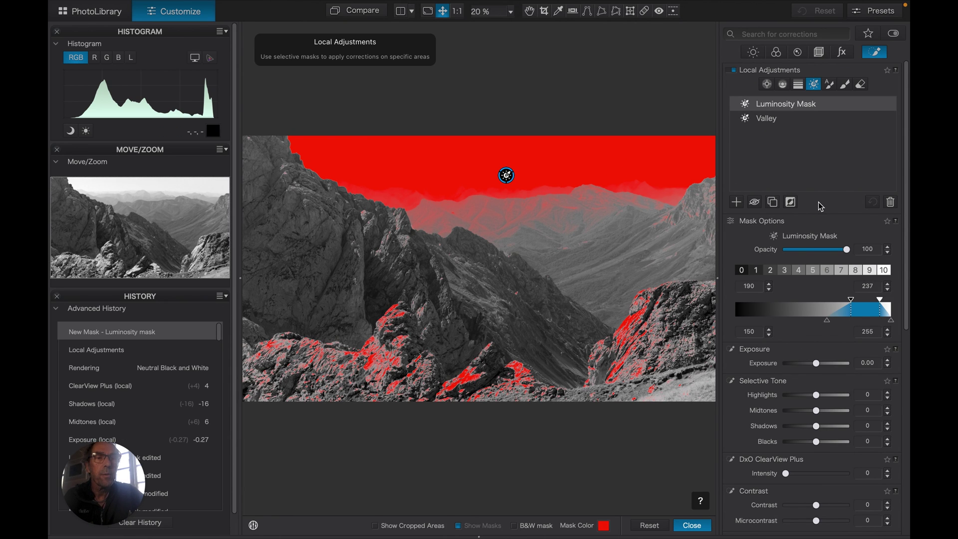
left_click(857, 273)
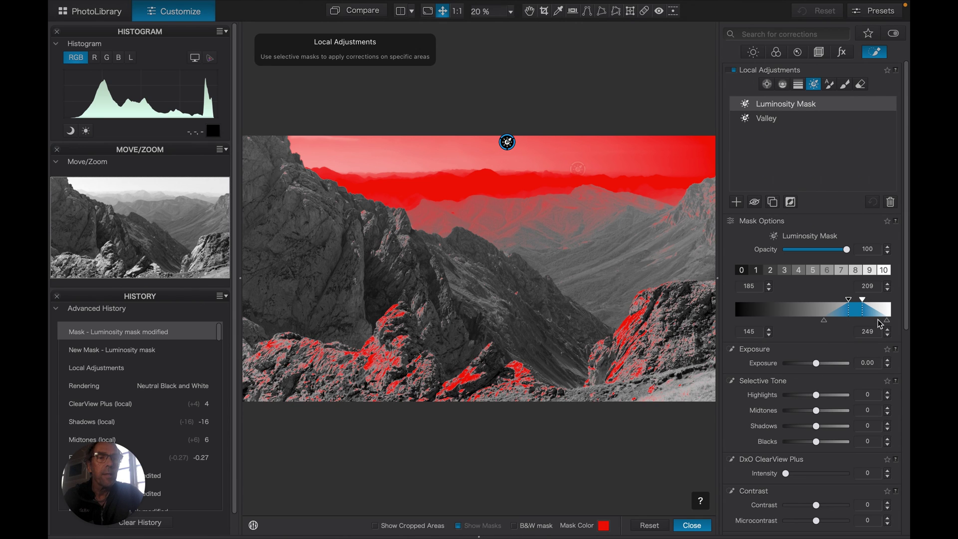
mouse_move(889, 325)
left_mouse_down()
mouse_move(866, 324)
mouse_move(877, 323)
left_mouse_up()
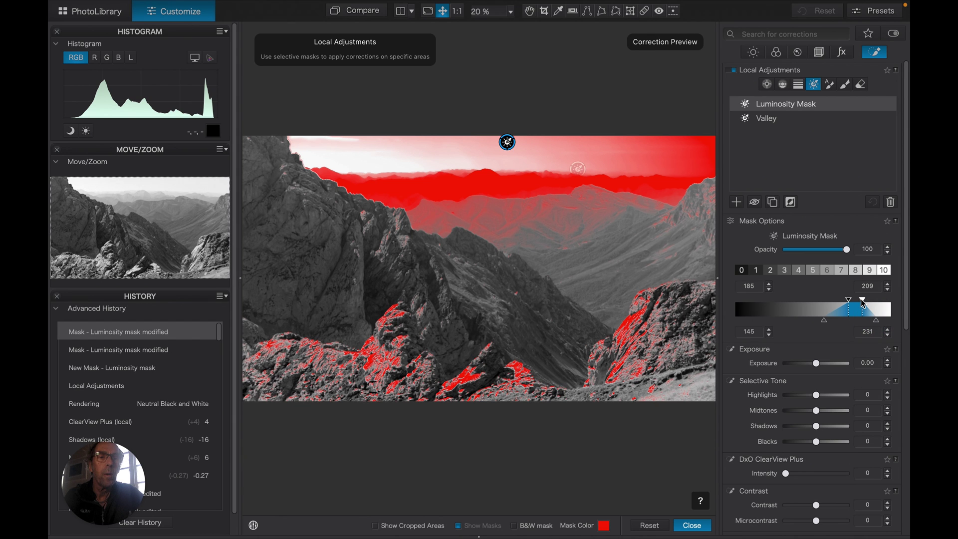
left_click_drag(864, 303, 861, 303)
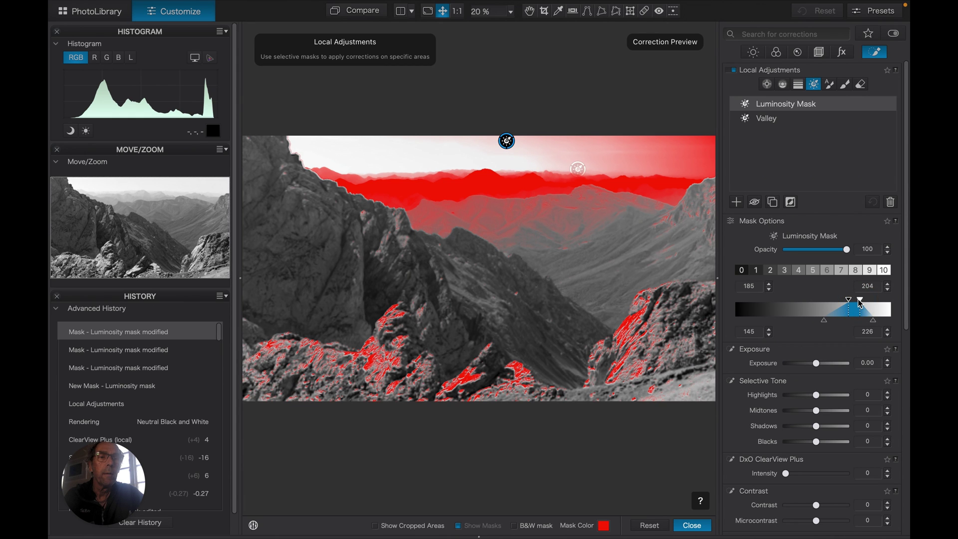
left_click_drag(863, 301, 862, 302)
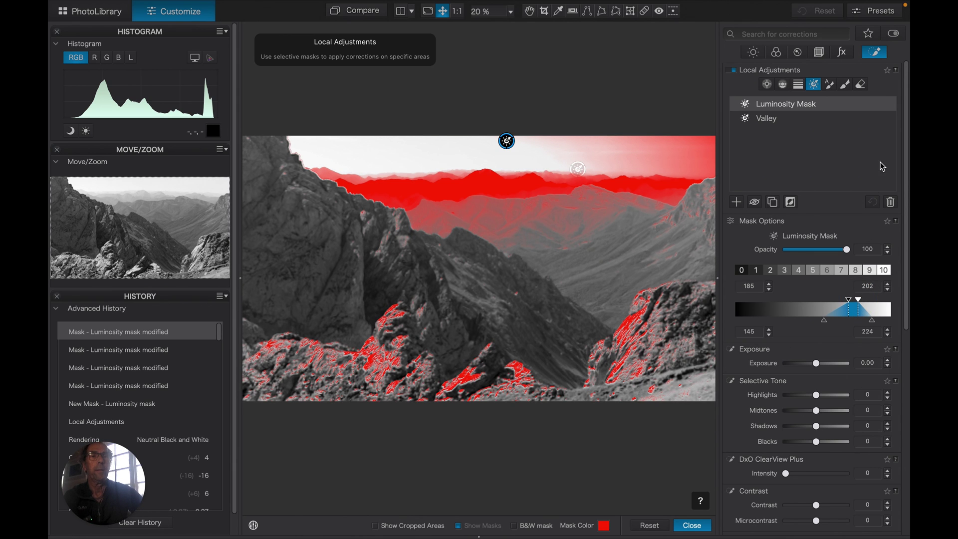
Erase the second mask from the upper sky, the right-hand foreground rocks and a leftover speck
left_click(861, 84)
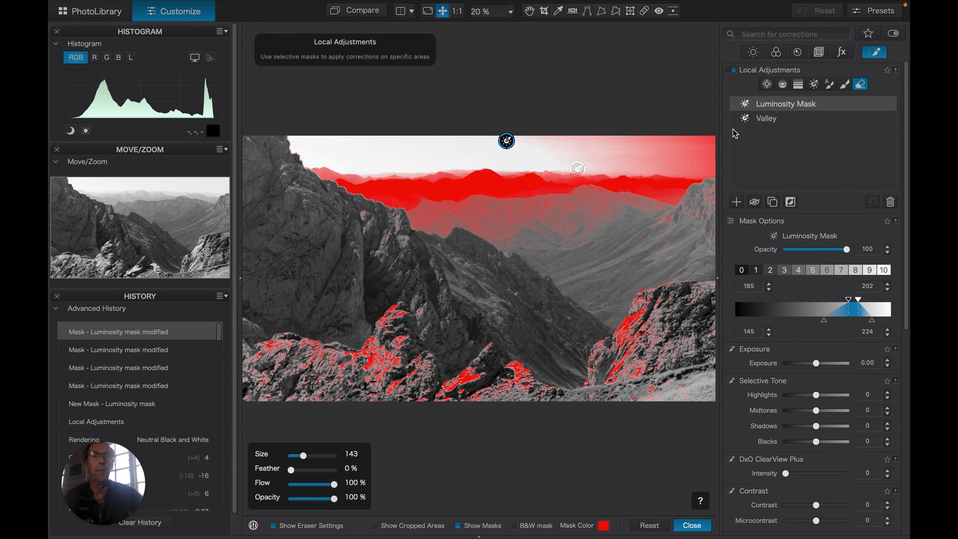
mouse_move(622, 150)
left_mouse_down()
mouse_move(608, 150)
mouse_move(711, 149)
left_mouse_up()
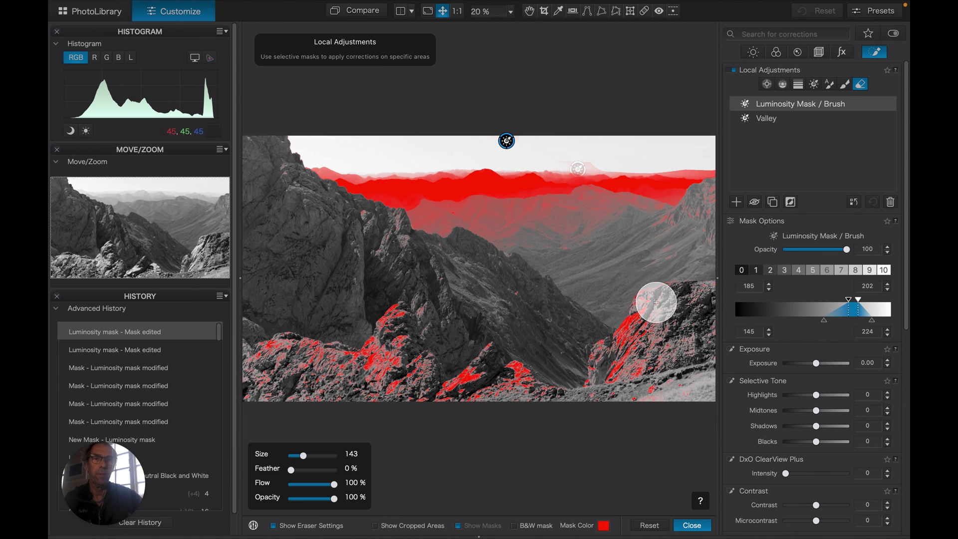
mouse_move(659, 301)
left_mouse_down()
mouse_move(627, 328)
mouse_move(591, 394)
mouse_move(677, 388)
mouse_move(655, 363)
mouse_move(646, 287)
mouse_move(669, 316)
mouse_move(712, 295)
mouse_move(619, 403)
mouse_move(502, 367)
mouse_move(536, 380)
mouse_move(474, 338)
mouse_move(441, 406)
mouse_move(350, 350)
mouse_move(394, 307)
mouse_move(411, 374)
mouse_move(391, 311)
mouse_move(425, 385)
mouse_move(458, 406)
mouse_move(540, 389)
mouse_move(395, 389)
mouse_move(339, 377)
mouse_move(305, 348)
mouse_move(246, 363)
mouse_move(280, 359)
mouse_move(253, 364)
mouse_move(261, 393)
mouse_move(301, 382)
mouse_move(348, 386)
mouse_move(285, 380)
mouse_move(265, 380)
mouse_move(360, 389)
left_mouse_up()
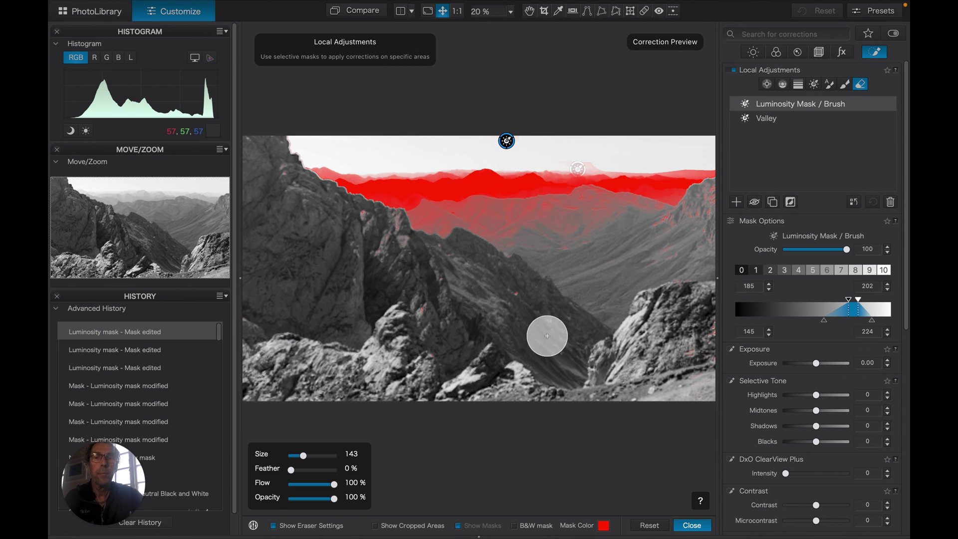
left_click(502, 295)
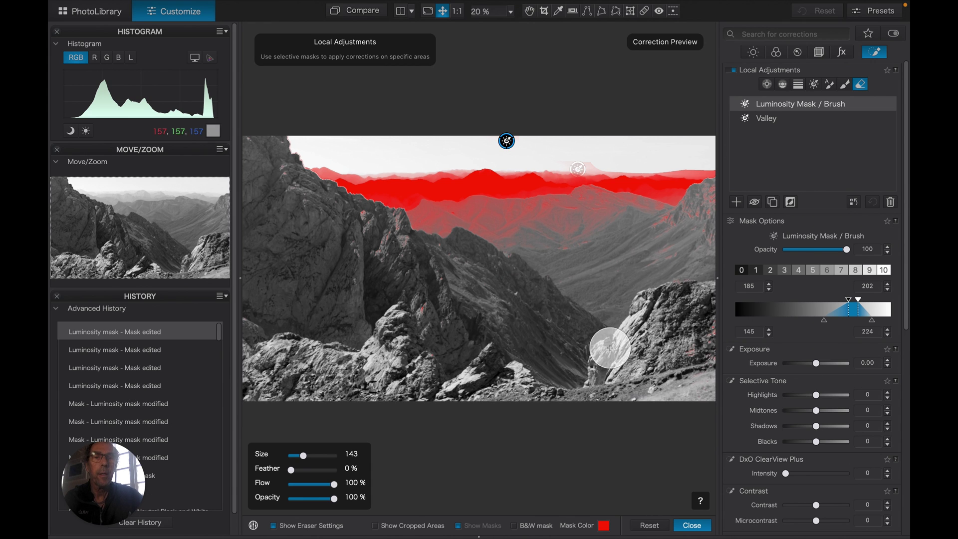
Raise the ridge mask's lower falloff to 165 and apply Exposure -0.32, Midtones +8, ClearView Plus 4
left_click(825, 320)
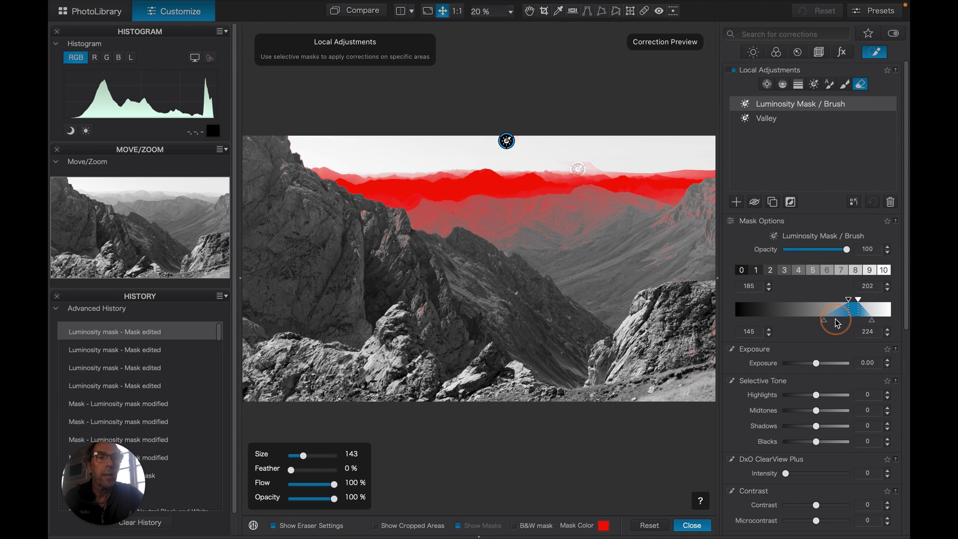
left_click_drag(825, 320, 837, 323)
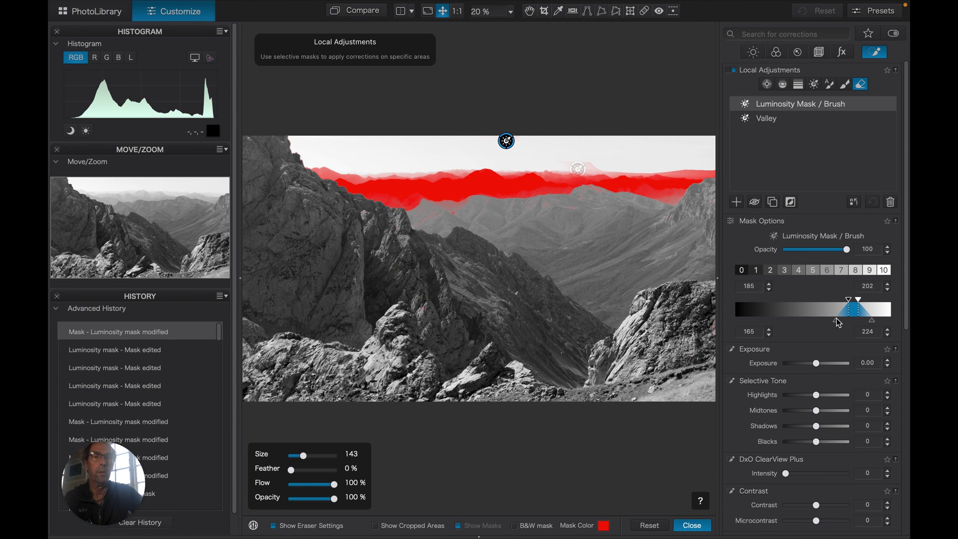
left_click(817, 367)
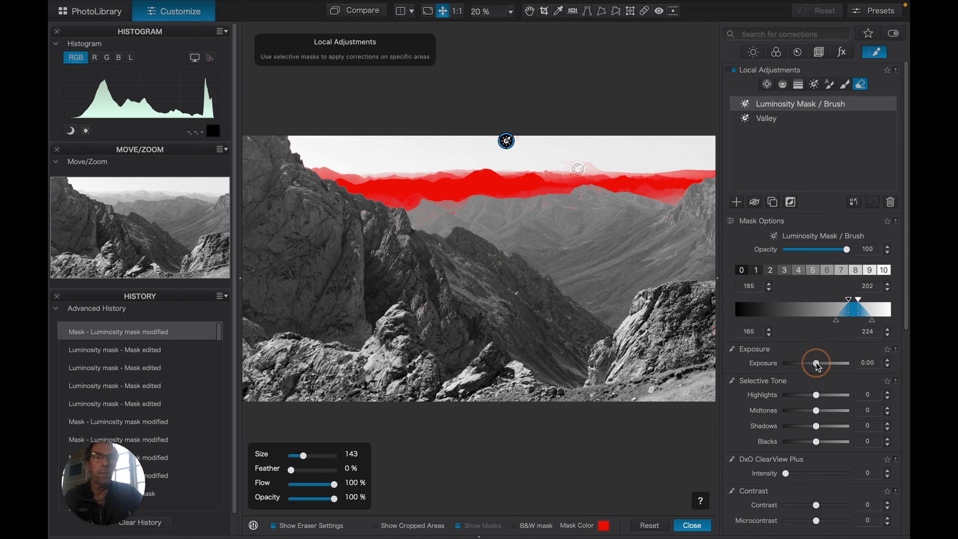
left_click_drag(819, 368, 817, 368)
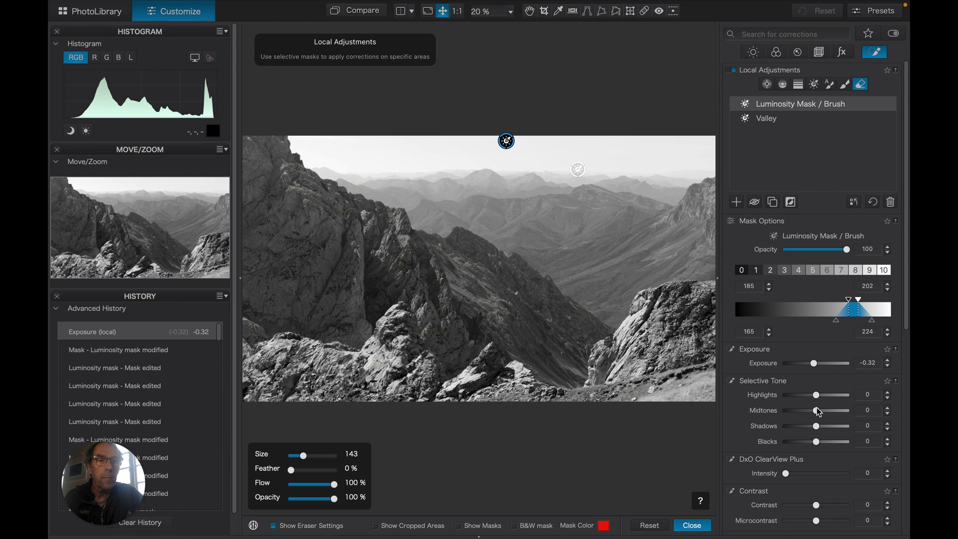
left_click_drag(818, 415, 820, 415)
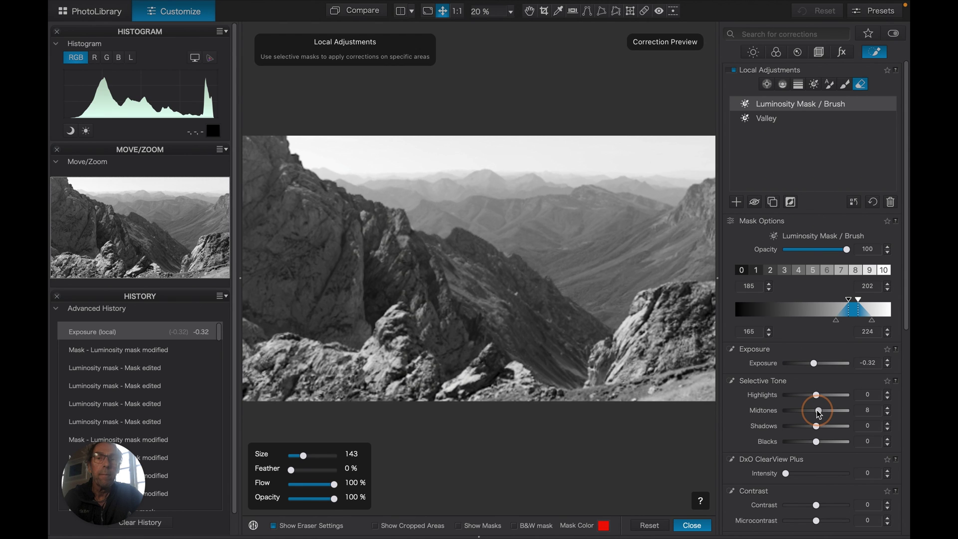
left_click_drag(819, 414, 819, 414)
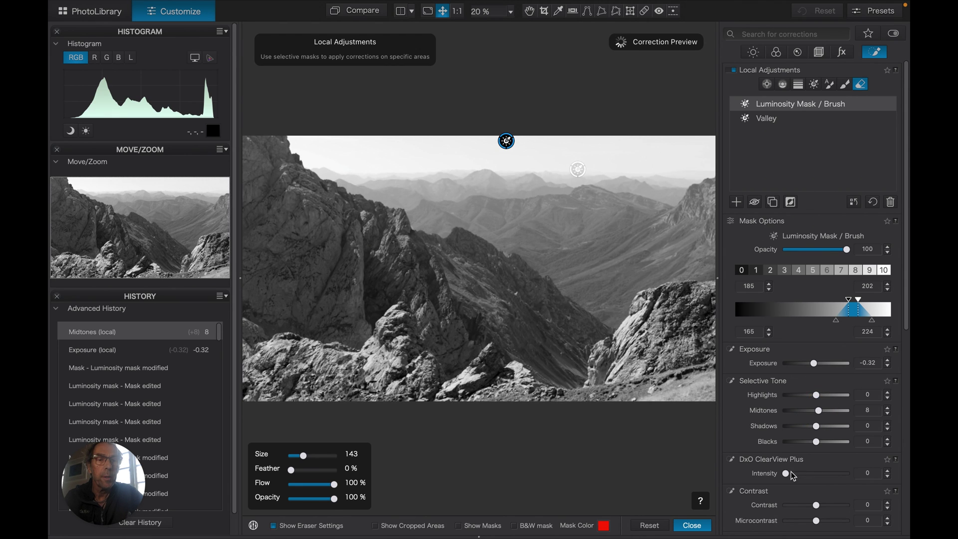
left_click_drag(788, 477, 790, 478)
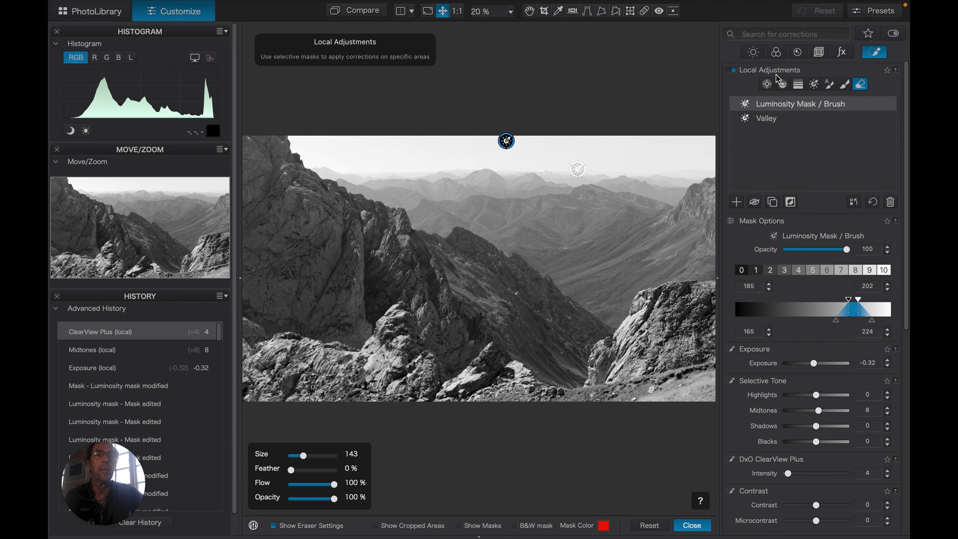
Switch the rendering from black and white back to Neutral color
left_click(776, 54)
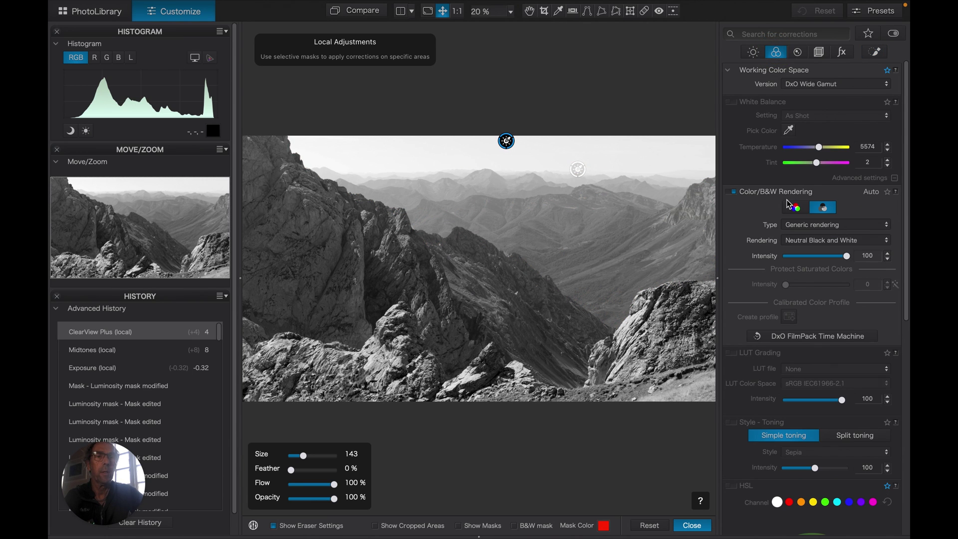
left_click(796, 207)
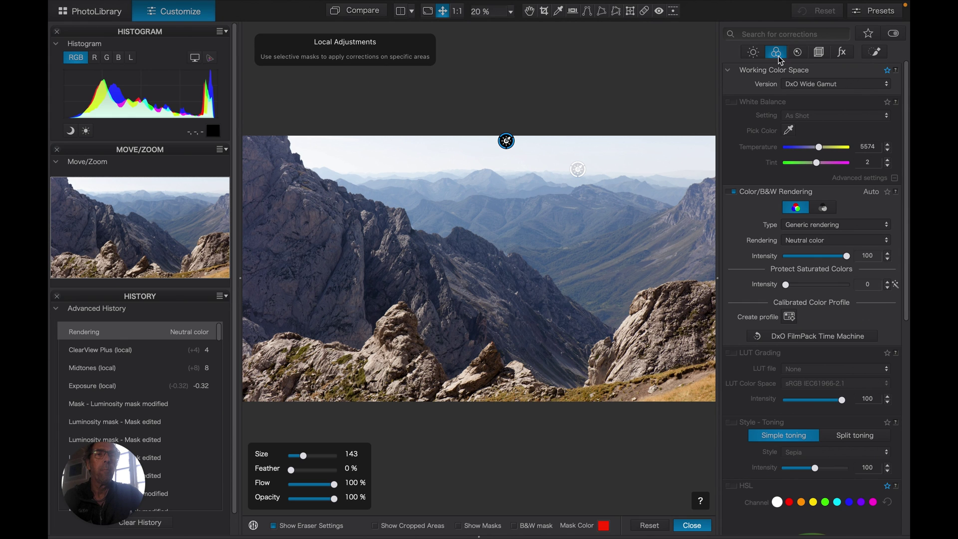
left_click(879, 50)
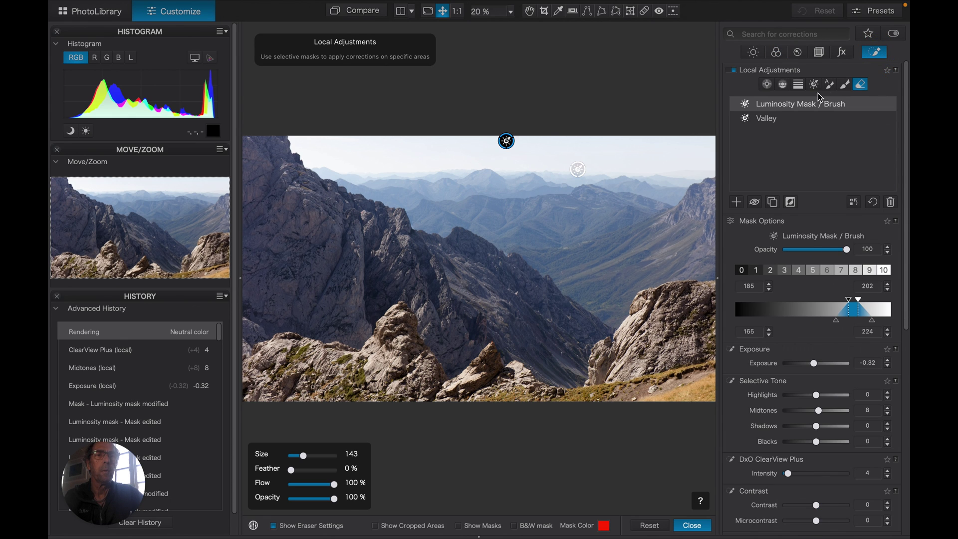
left_click(783, 118)
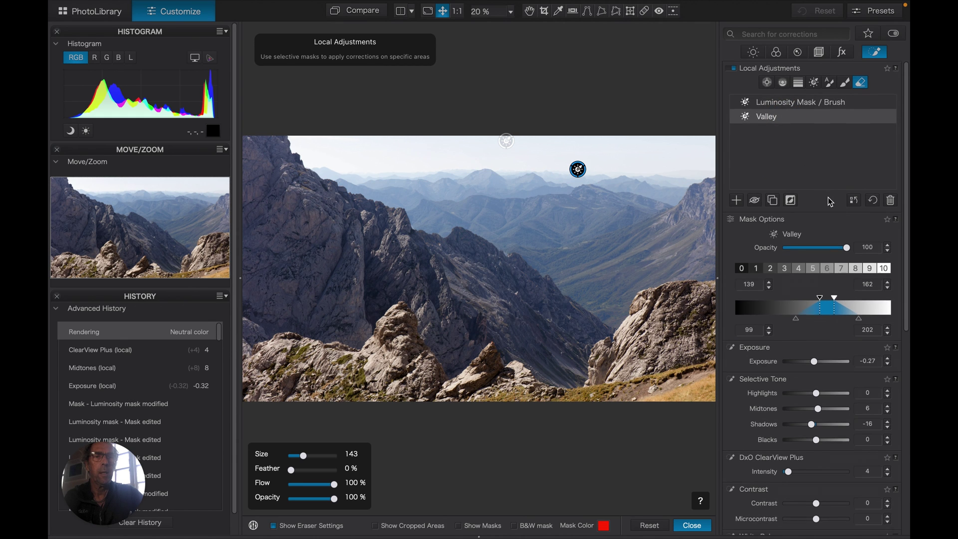
scroll(828, 196, "down", 3)
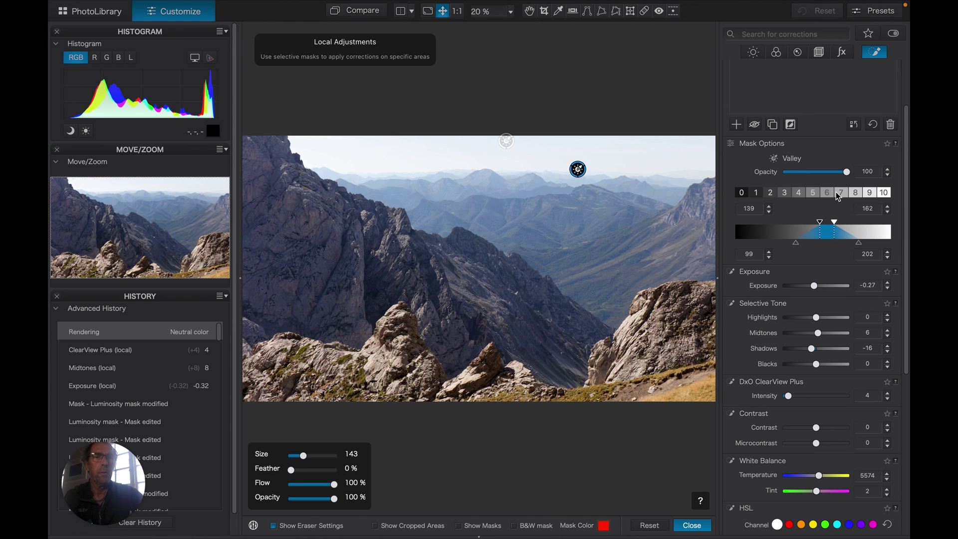
scroll(837, 197, "down", 2)
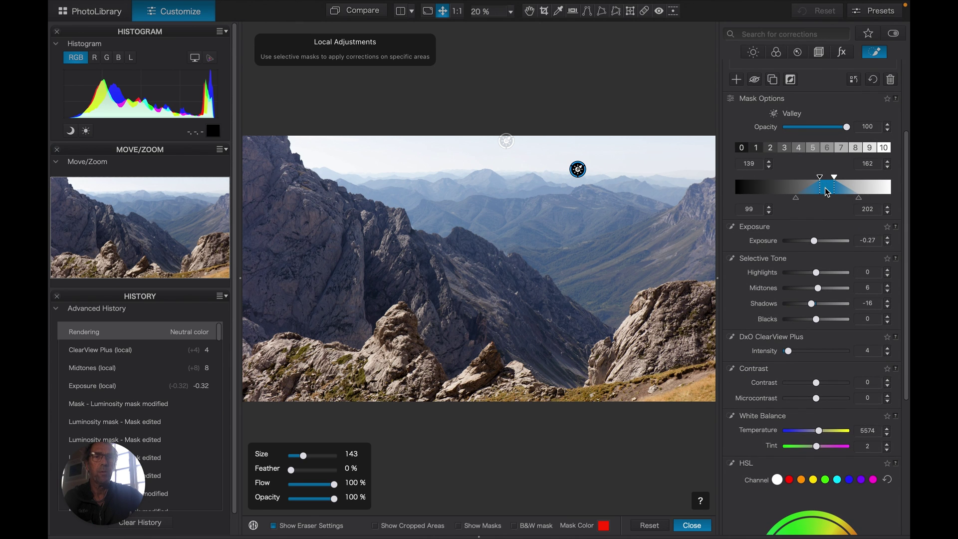
scroll(827, 191, "down", 1)
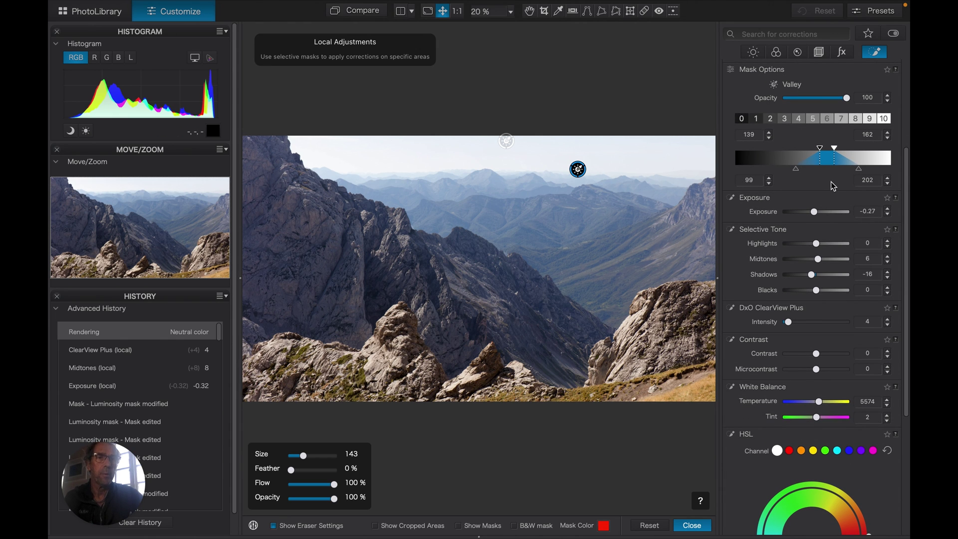
scroll(831, 181, "down", 1)
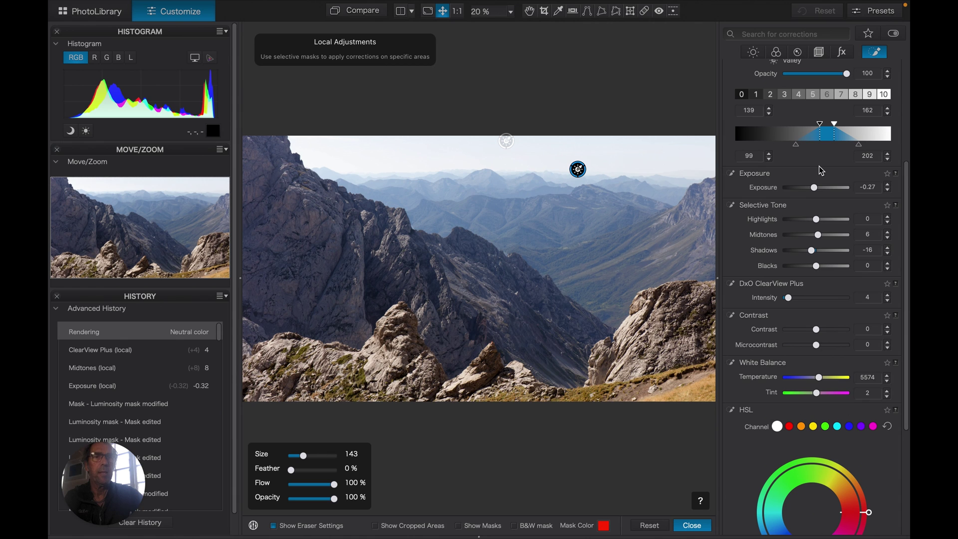
scroll(819, 166, "down", 2)
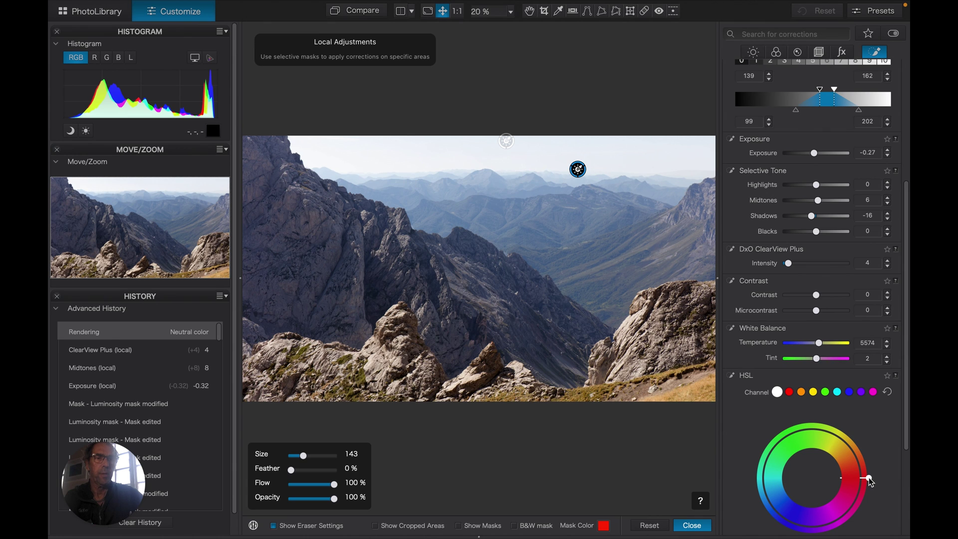
Set the Valley mask's White Balance temperature to 6662 and its local Contrast to +10
left_click(822, 346)
left_click_drag(822, 346, 826, 346)
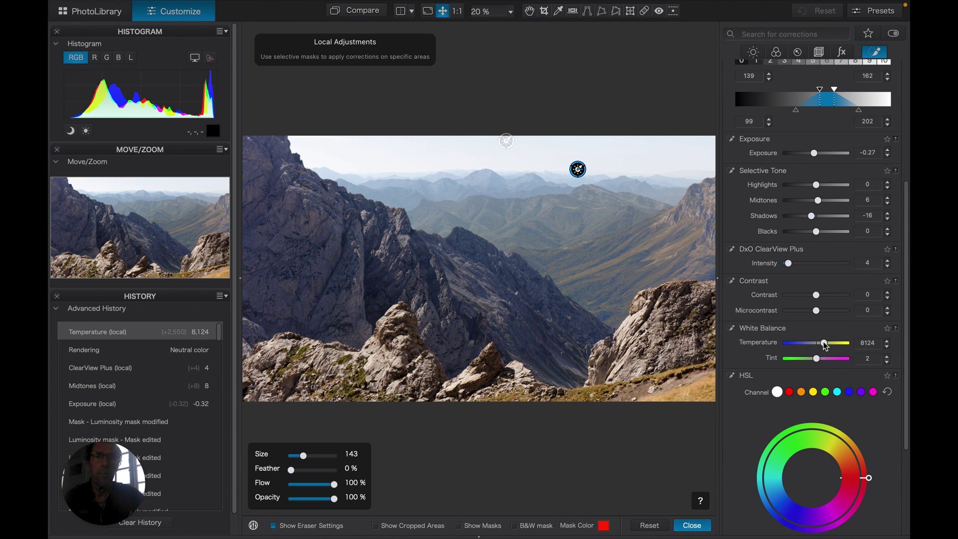
left_click(826, 346)
left_click_drag(826, 346, 824, 346)
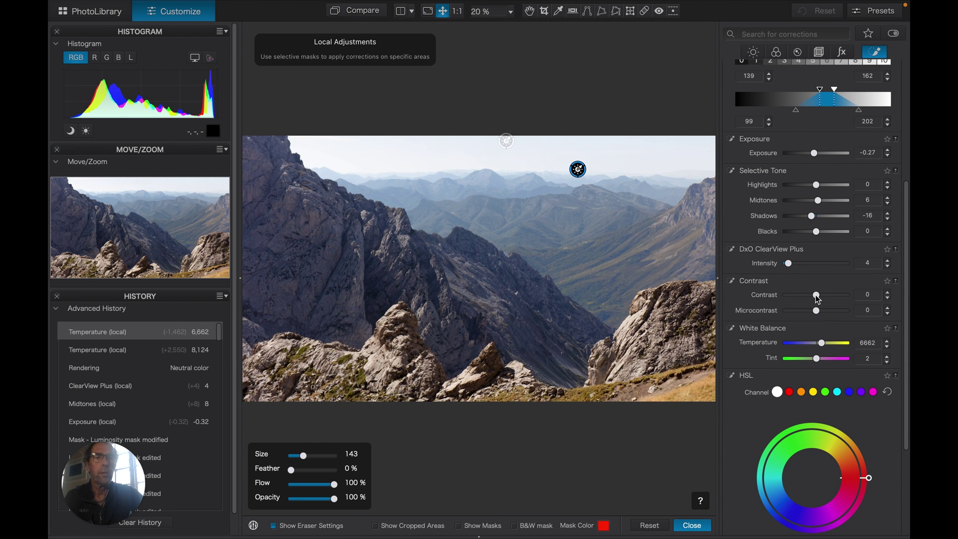
left_click_drag(817, 296, 821, 295)
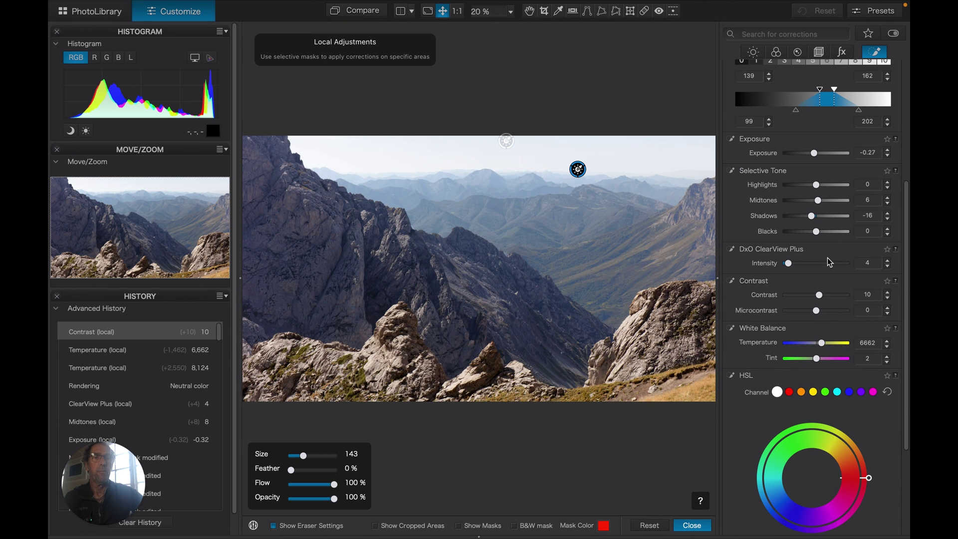
scroll(841, 239, "up", 3)
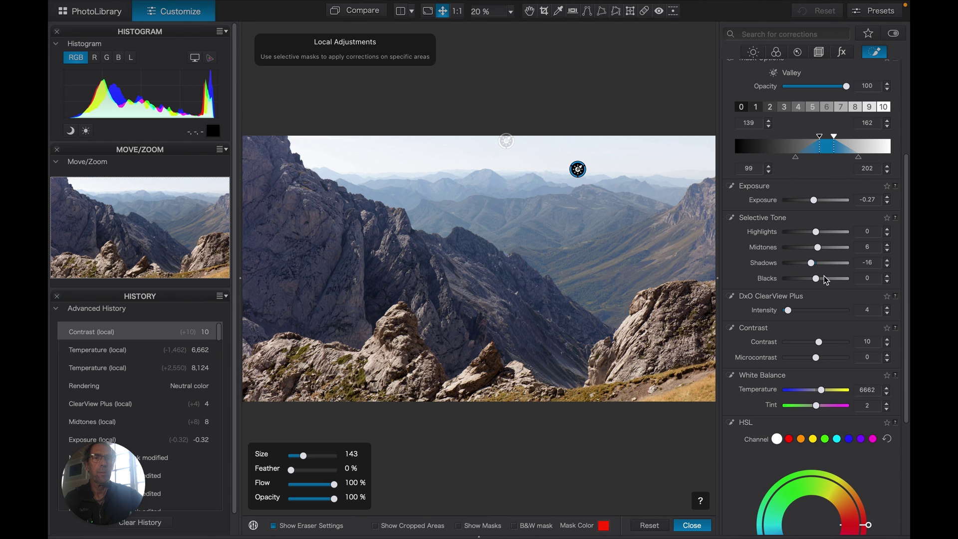
scroll(806, 312, "down", 4)
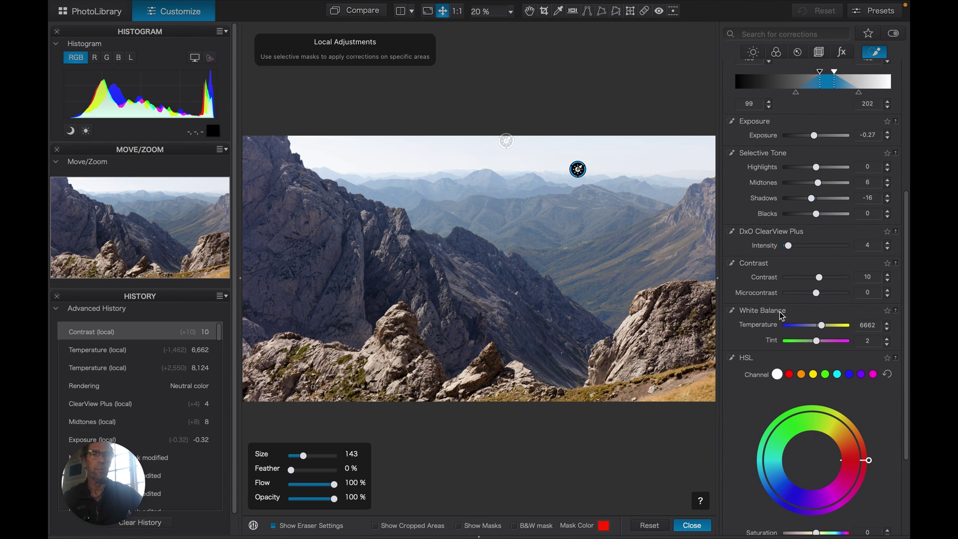
scroll(818, 261, "down", 2)
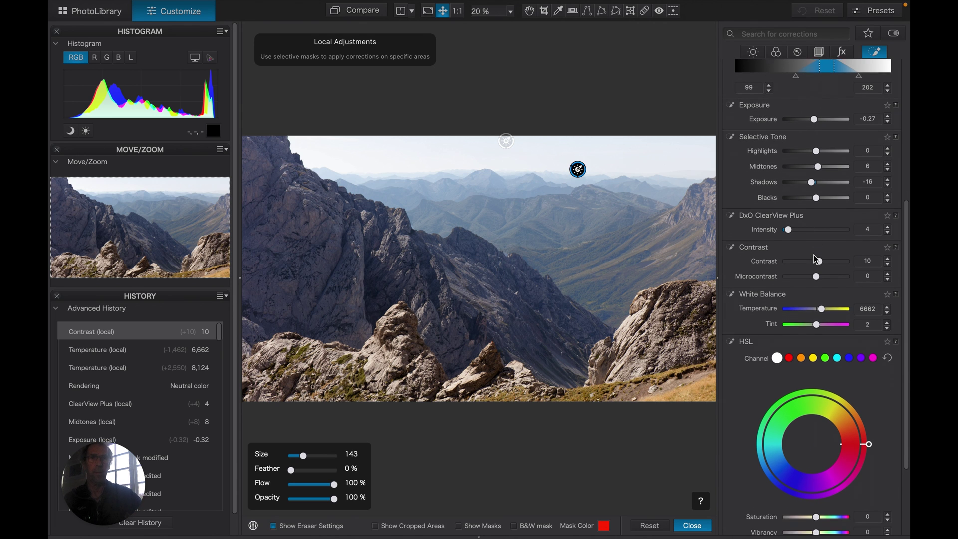
scroll(816, 259, "up", 10)
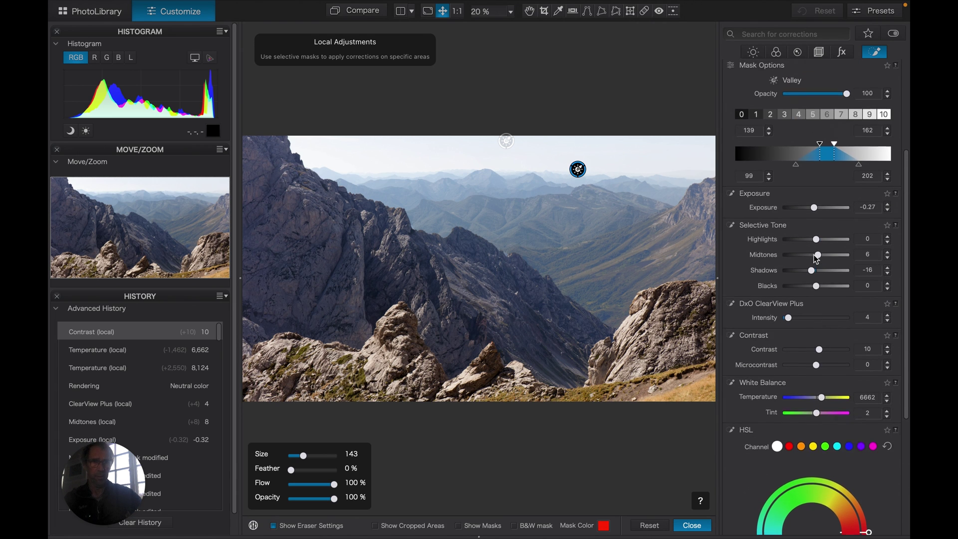
scroll(816, 259, "down", 10)
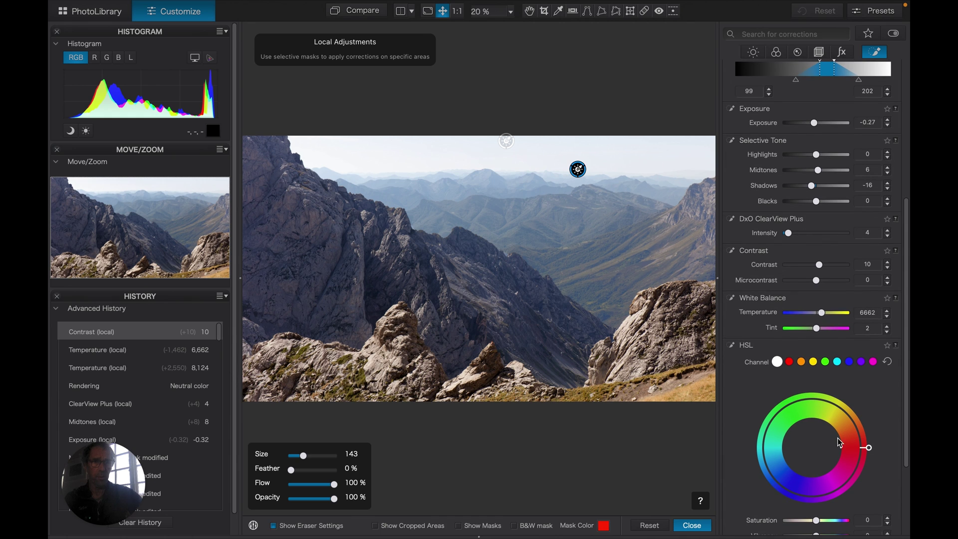
scroll(832, 172, "up", 15)
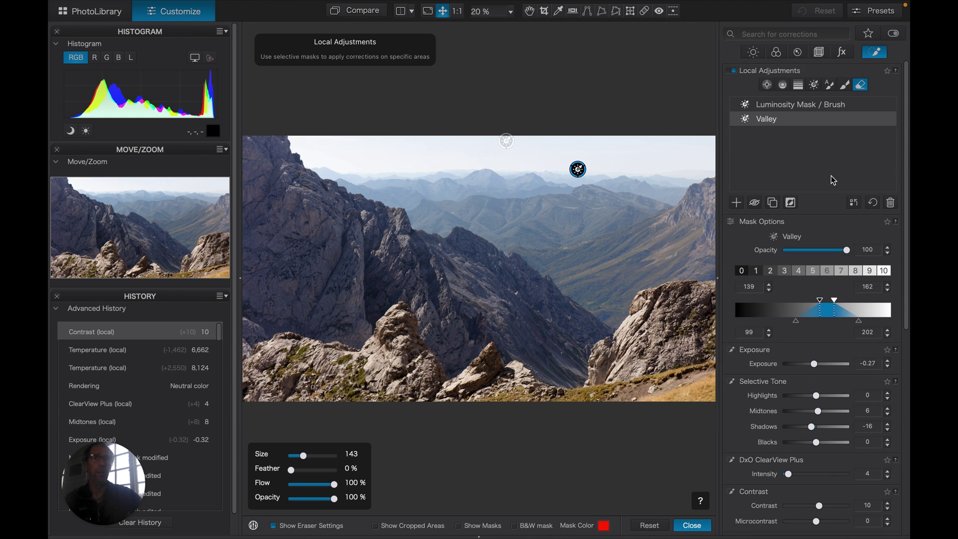
Select the ridge Luminosity Mask / Brush and review its Exposure -0.32, Midtones 8, ClearView Plus 4, temperature 5574
mouse_move(846, 127)
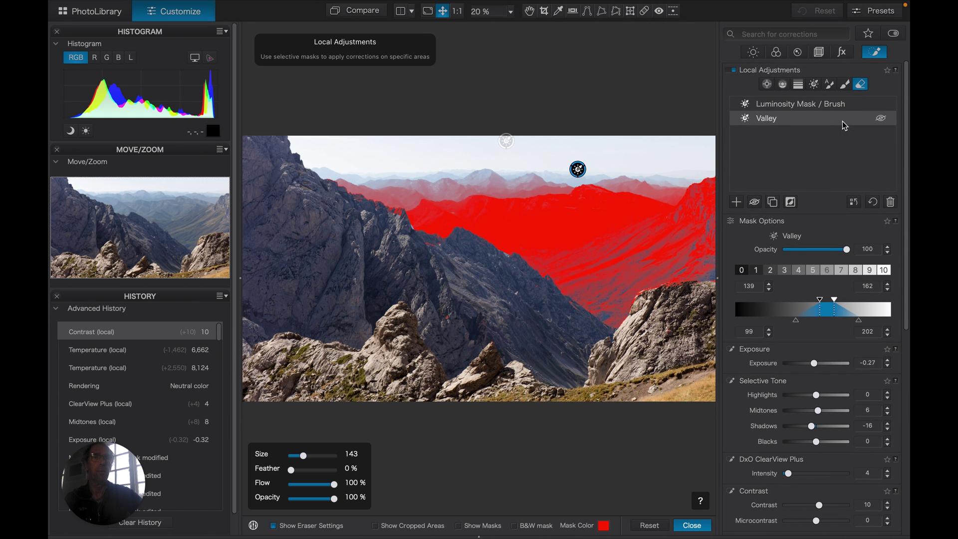
left_click(858, 103)
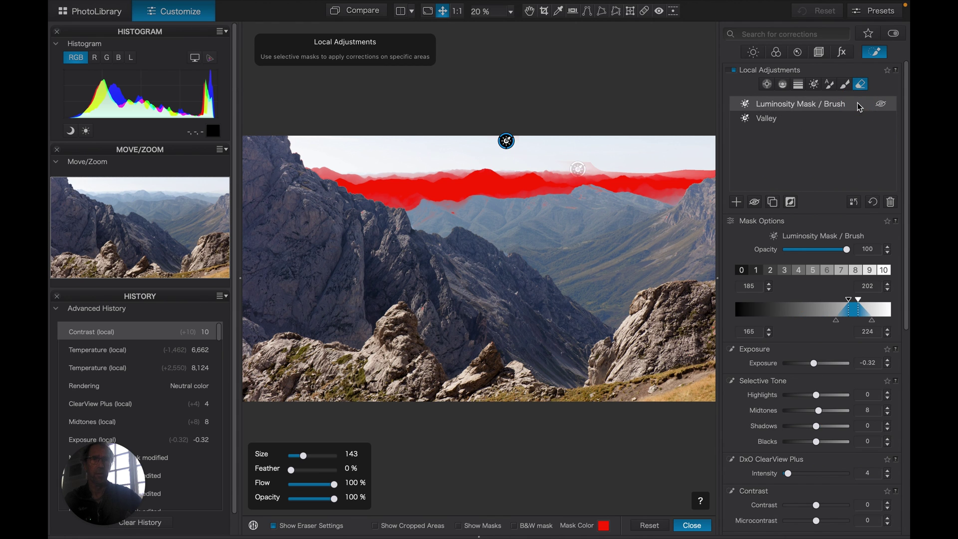
scroll(807, 239, "down", 2)
scroll(807, 239, "down", 5)
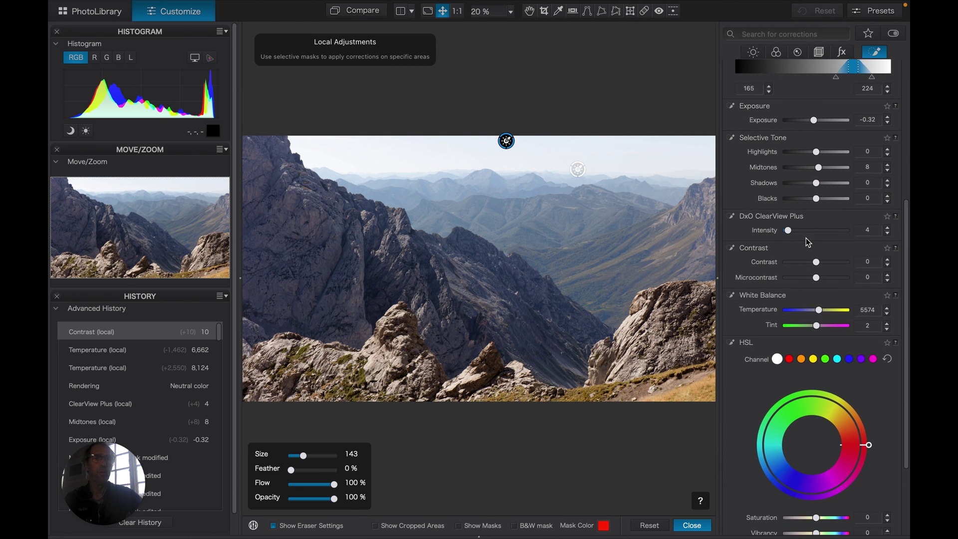
scroll(806, 238, "up", 2)
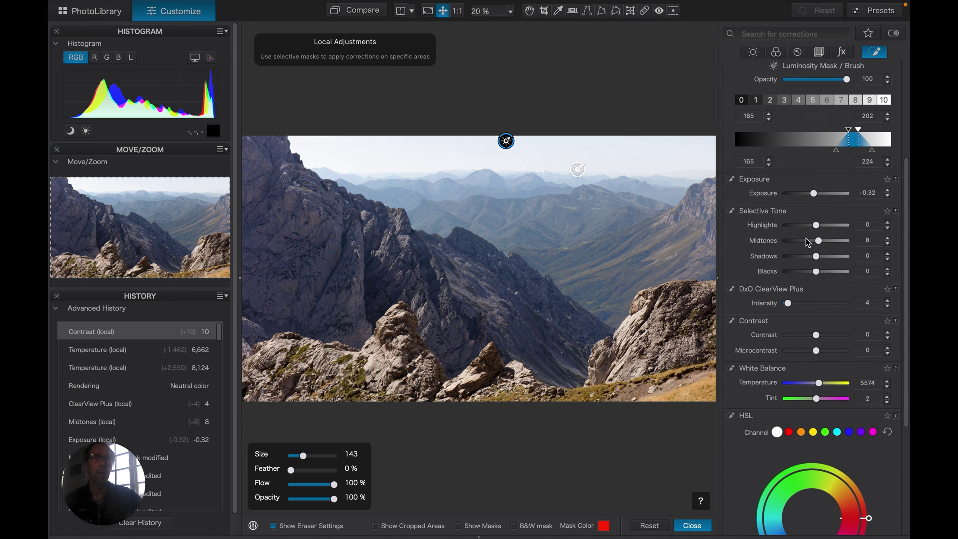
scroll(806, 238, "down", 2)
scroll(807, 238, "down", 3)
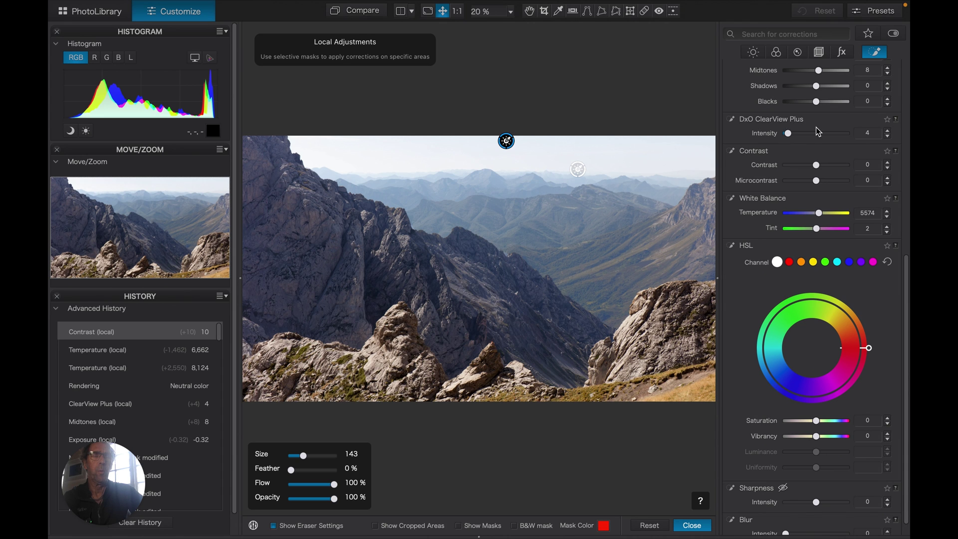
scroll(817, 128, "up", 5)
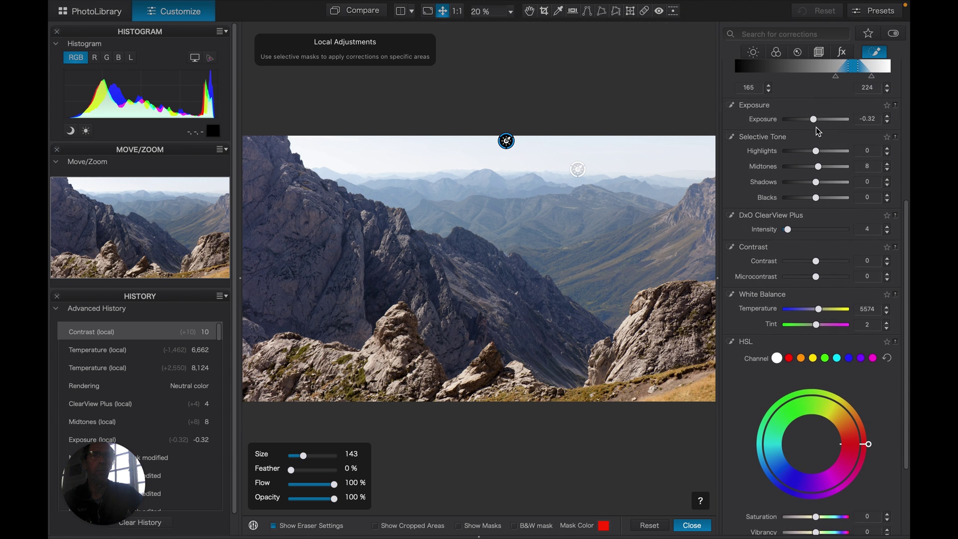